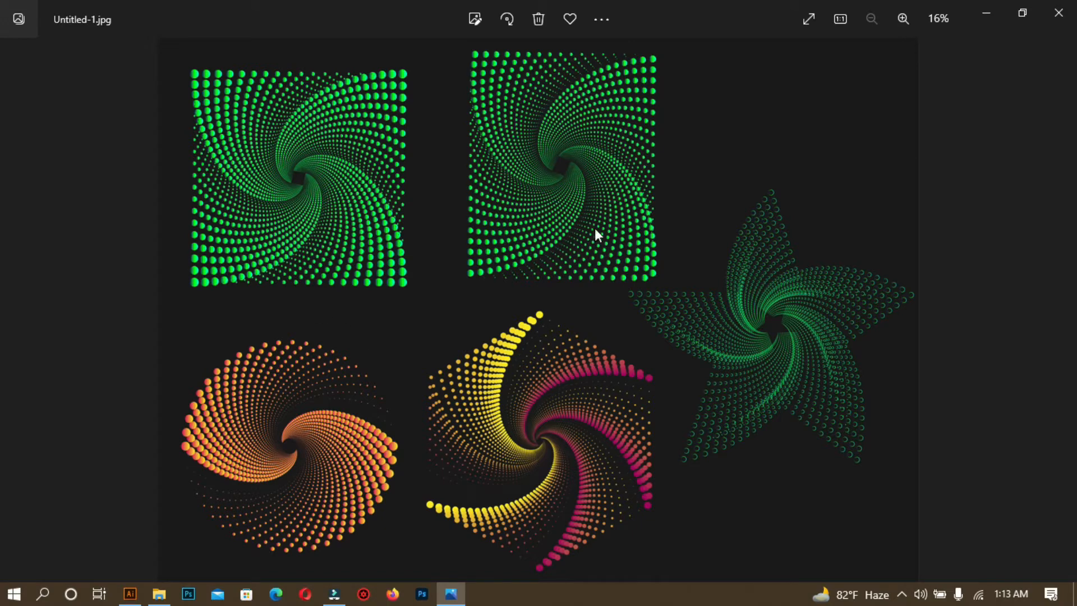
- Switch to Illustrator, create a new 1280 x 800 px document, and set the fill to none
left_click(130, 594)
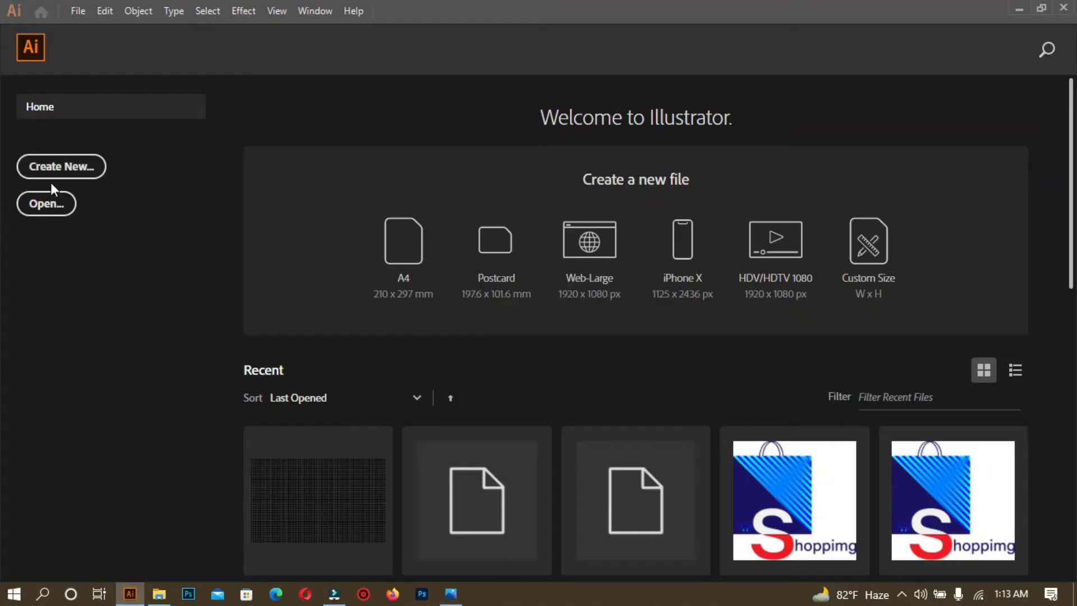
left_click(66, 167)
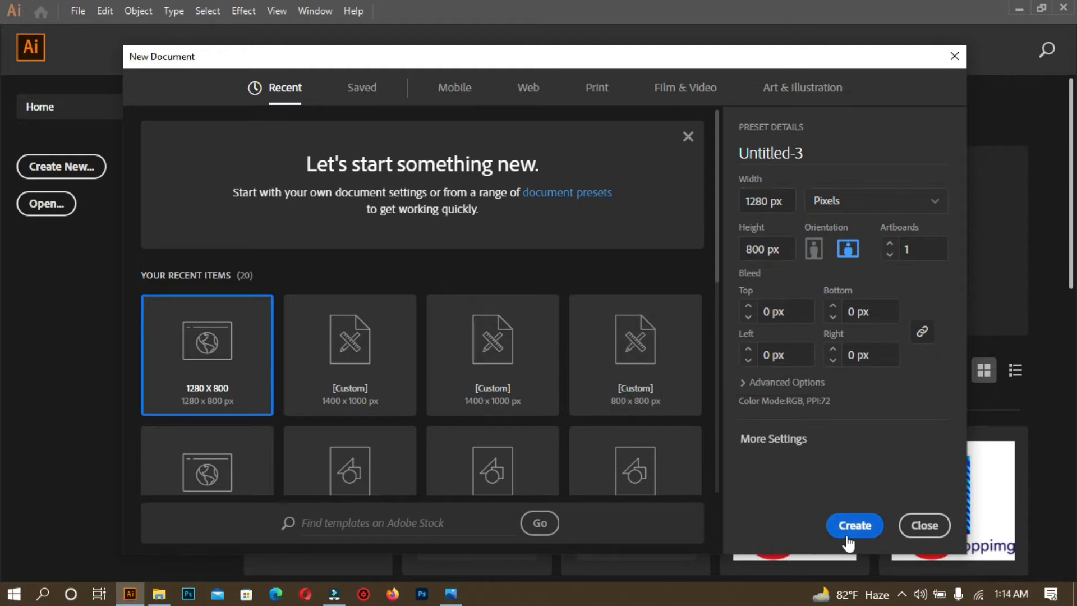
left_click(871, 527)
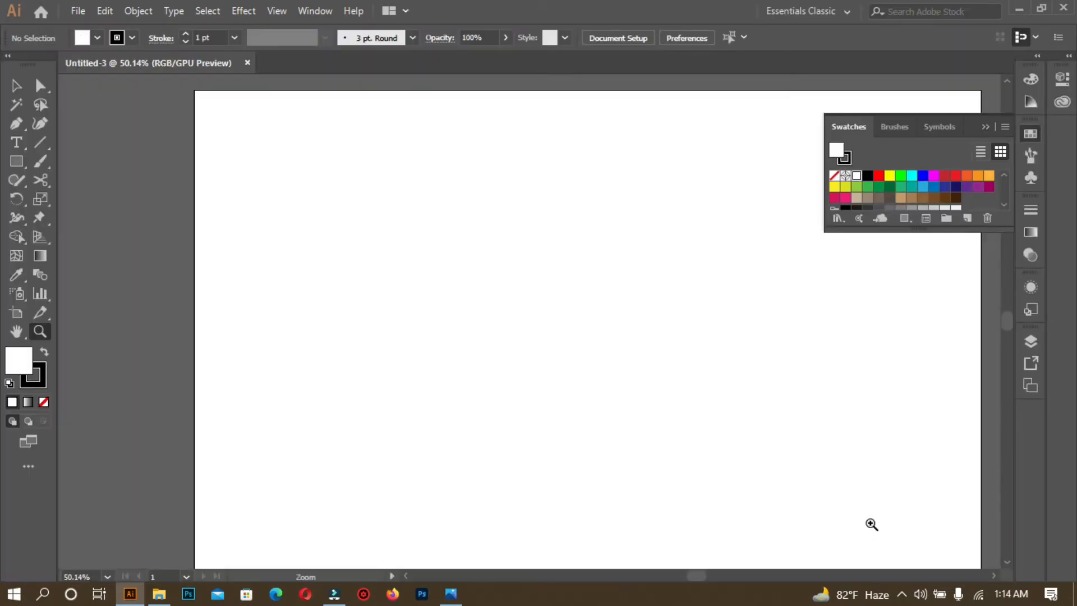
key("ctrl+minus")
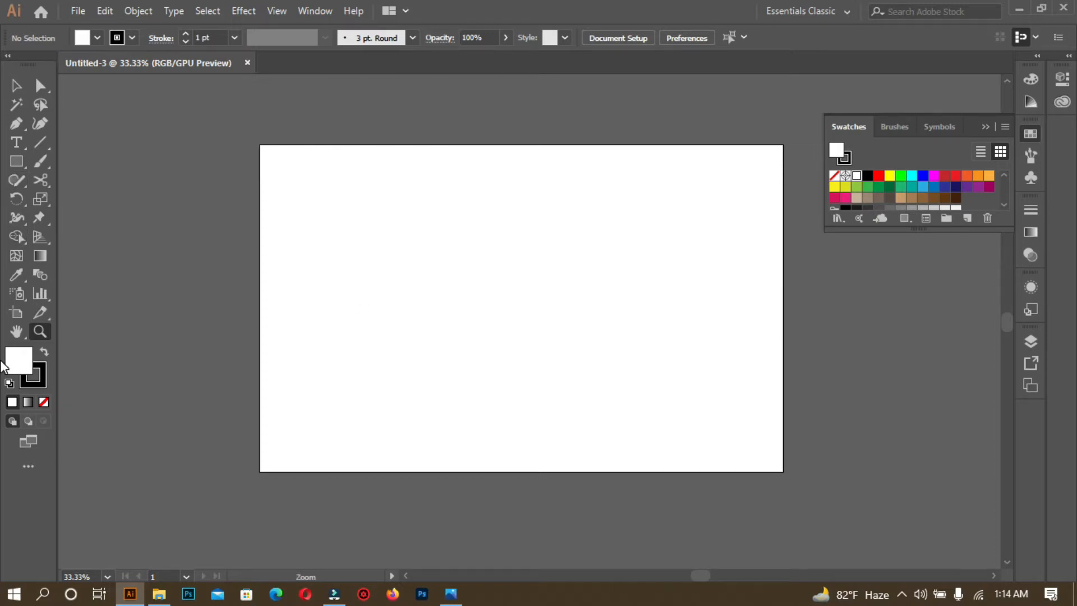
left_click(43, 401)
left_click(18, 162)
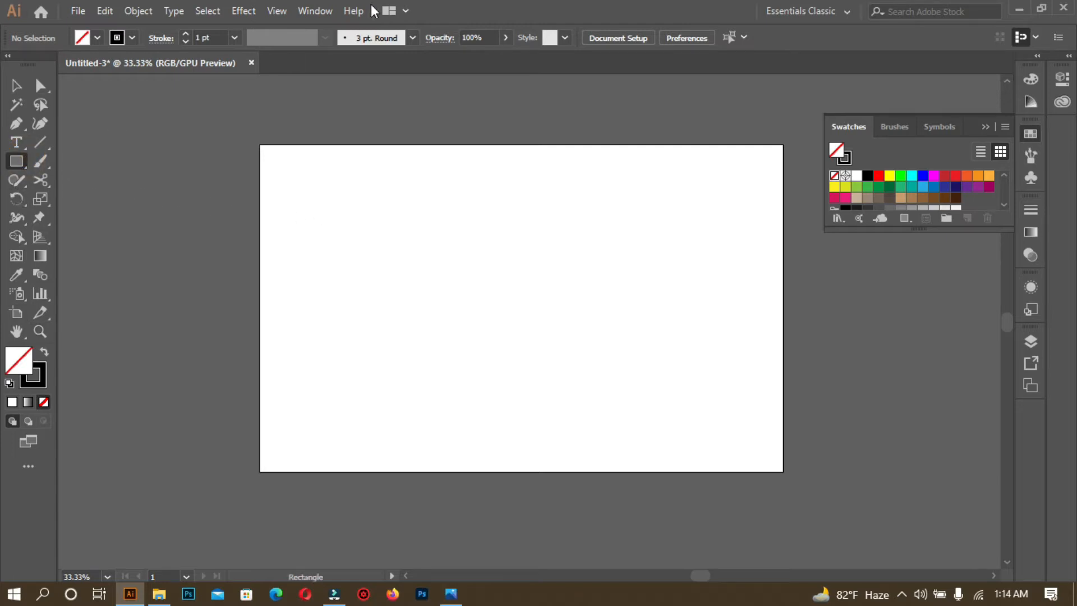
left_click(276, 11)
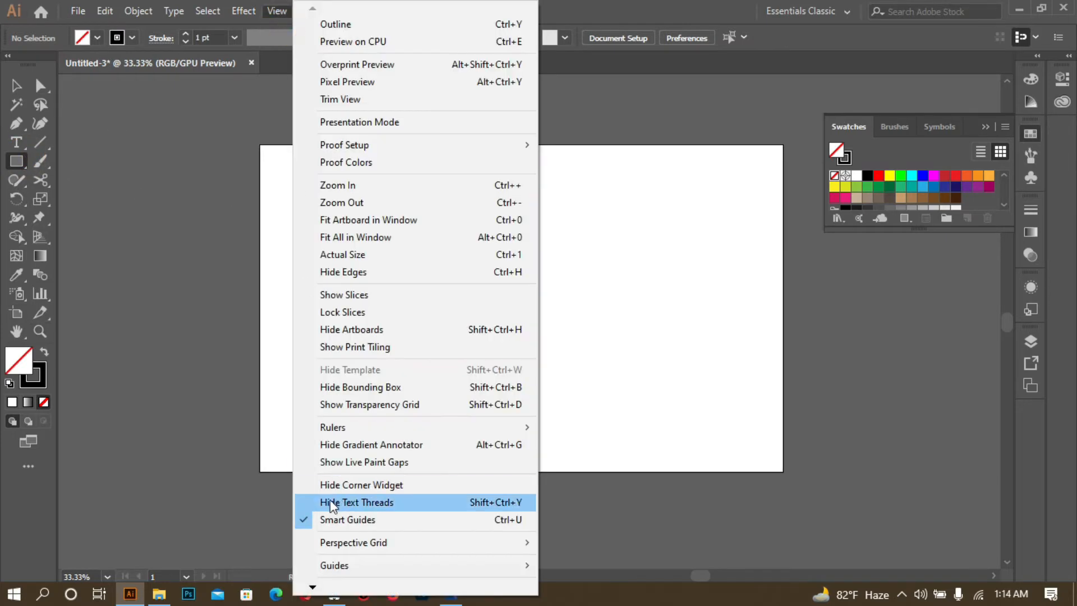
left_click(105, 148)
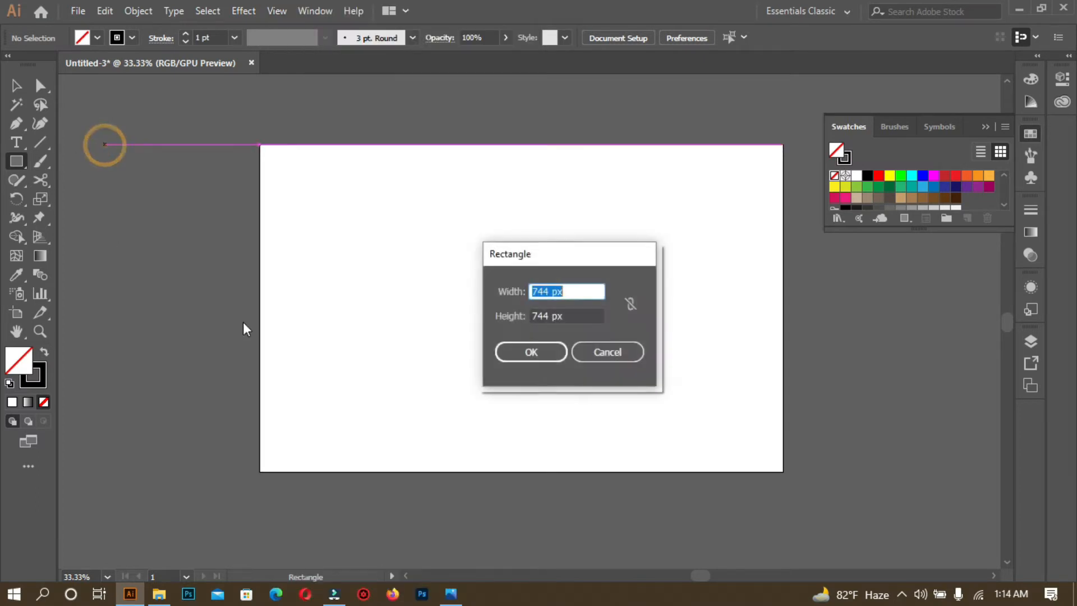
left_click(623, 353)
- Draw a square about 728 px wide from the artboard's centre and set its stroke weight to 18 pt
left_click(17, 161)
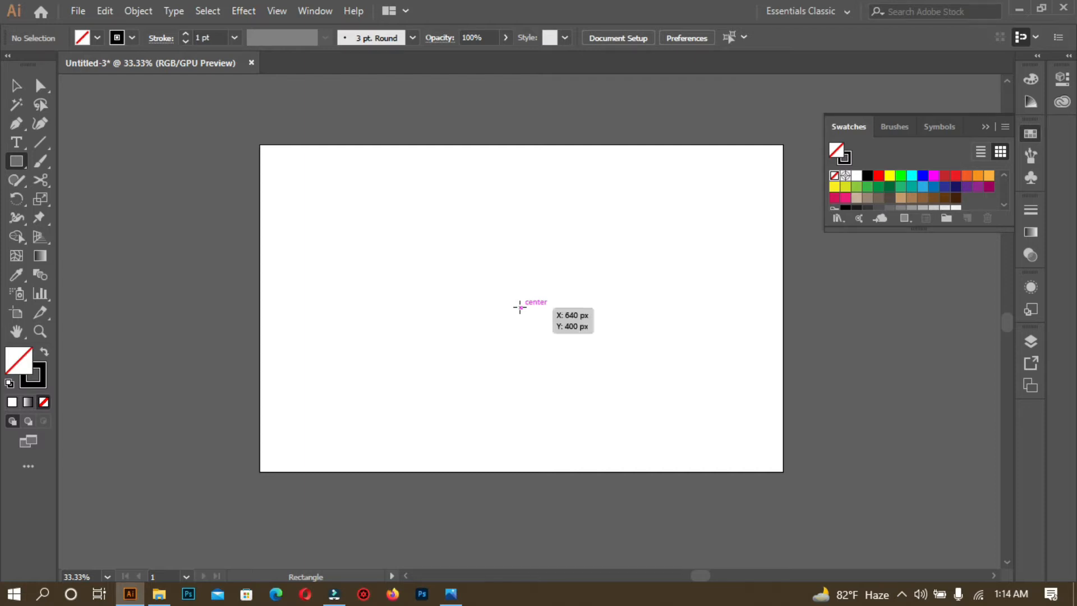
left_click_drag(519, 307, 633, 456)
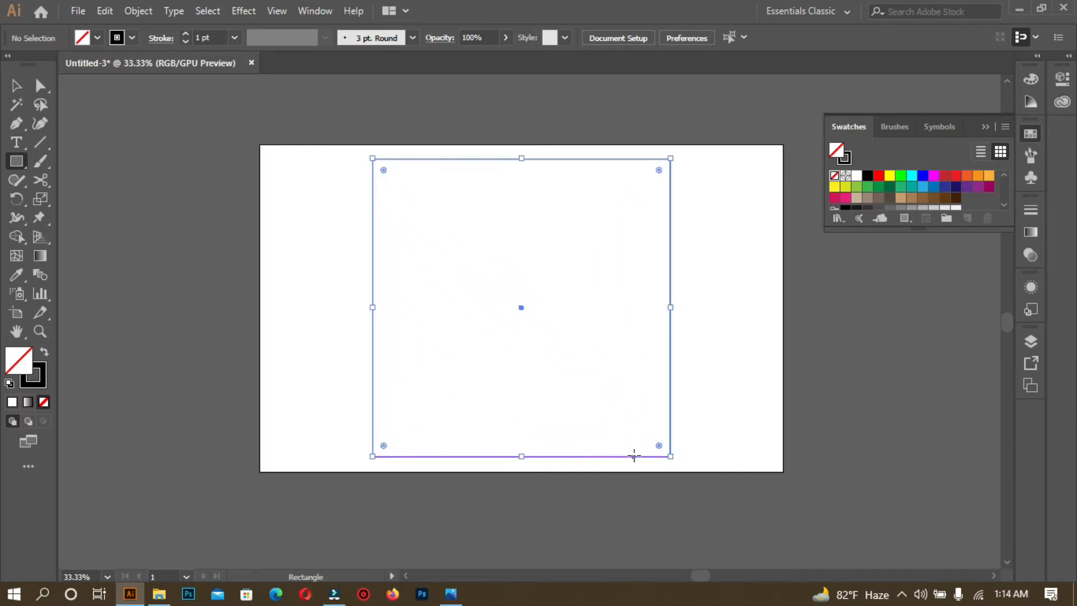
left_click(185, 34)
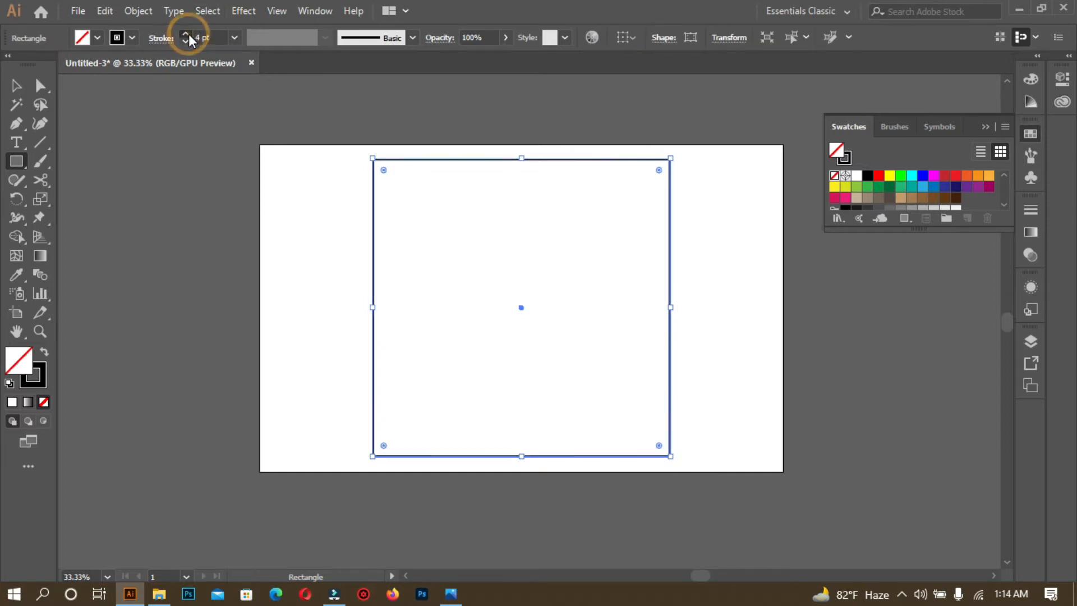
left_click(186, 33)
left_click(186, 33)
left_click(186, 34)
left_click(186, 33)
left_click(185, 33)
left_click(189, 34)
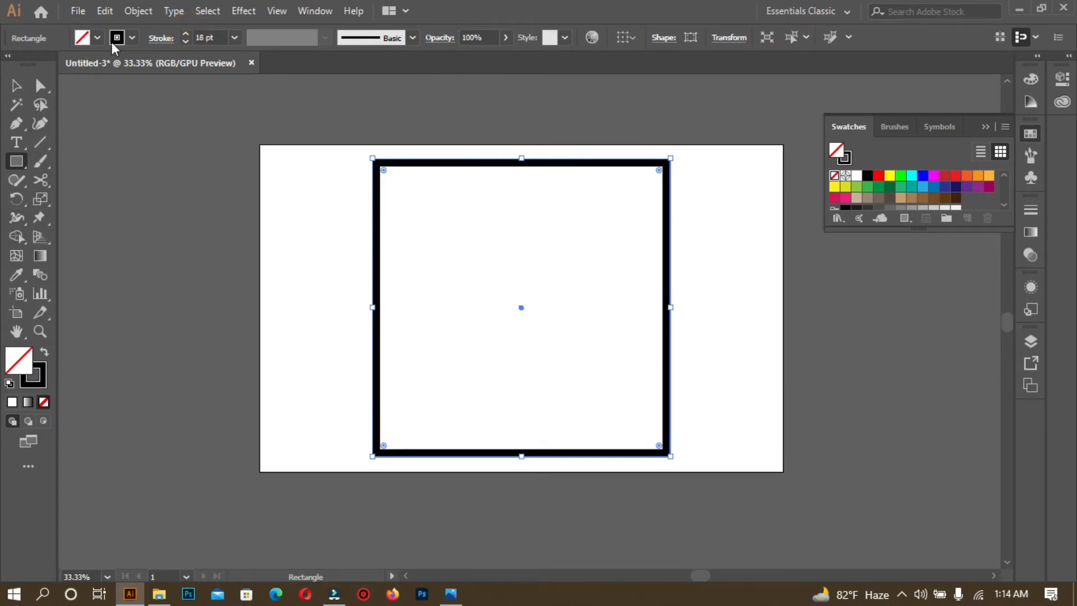
- Give the square's stroke round caps and make it a dashed line with a 0 pt dash
left_click(161, 40)
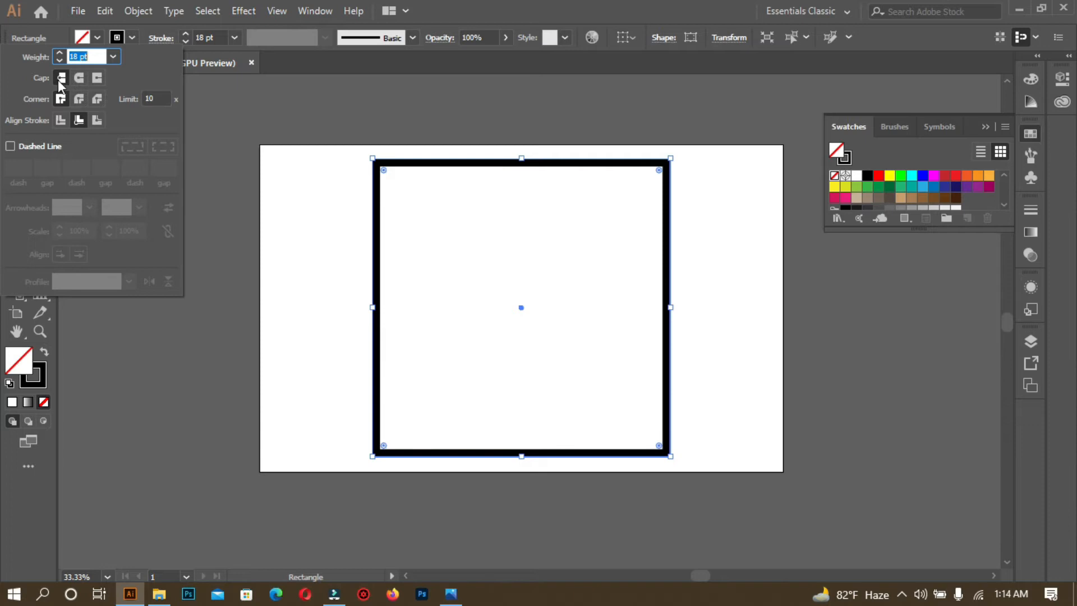
left_click(80, 79)
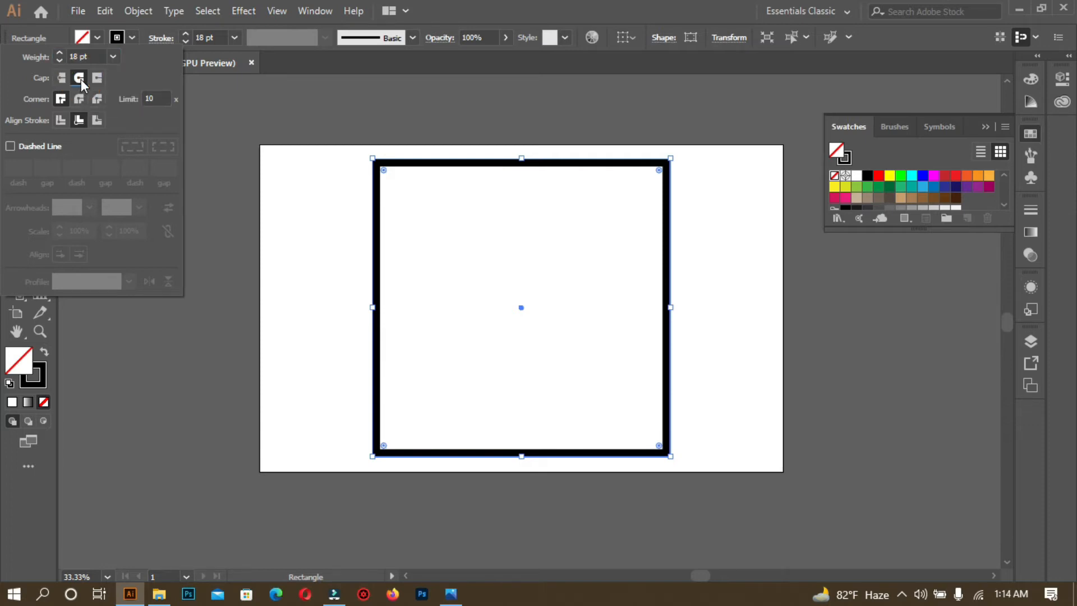
left_click(10, 145)
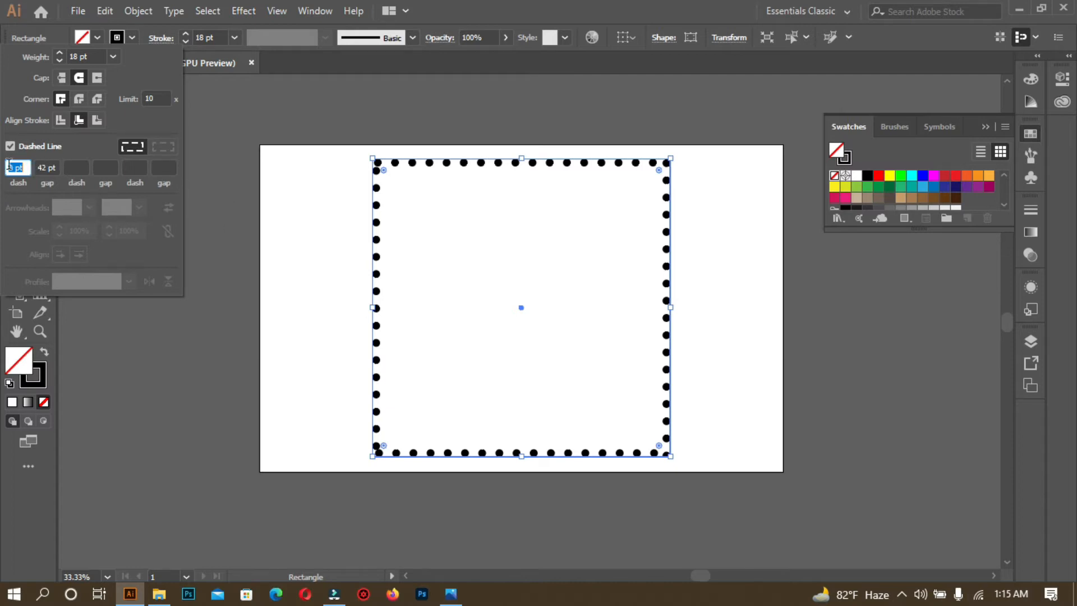
left_click(50, 167)
key("Down")
key("Down")
key("Down")
key("Down")
key("Down")
key("Down")
key("Down")
key("Down")
key("Down")
key("Down")
key("Down")
key("Down")
key("Down")
key("Down")
key("Down")
key("Down")
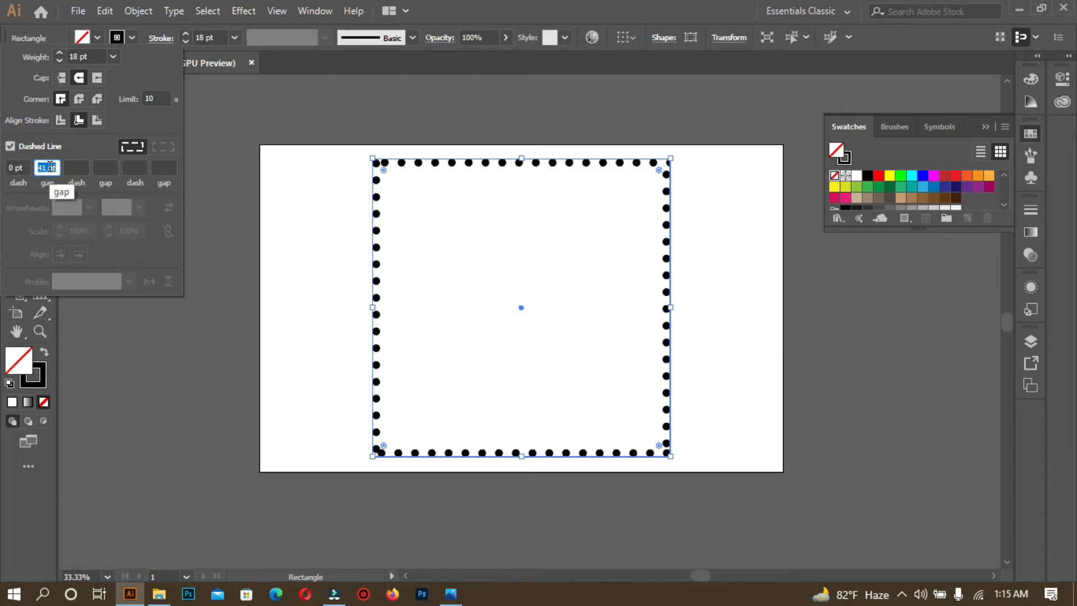
- Lower the gap of the square's dashed stroke to 0 pt
key("Down")
key("Down")
key("Down")
key("Down")
key("Down")
key("Down")
key("Down")
key("Down")
key("Down")
key("Down")
key("Down")
key("Down")
key("Down")
key("Down")
key("Down")
key("Down")
key("Down")
key("Down")
key("Down")
key("Down")
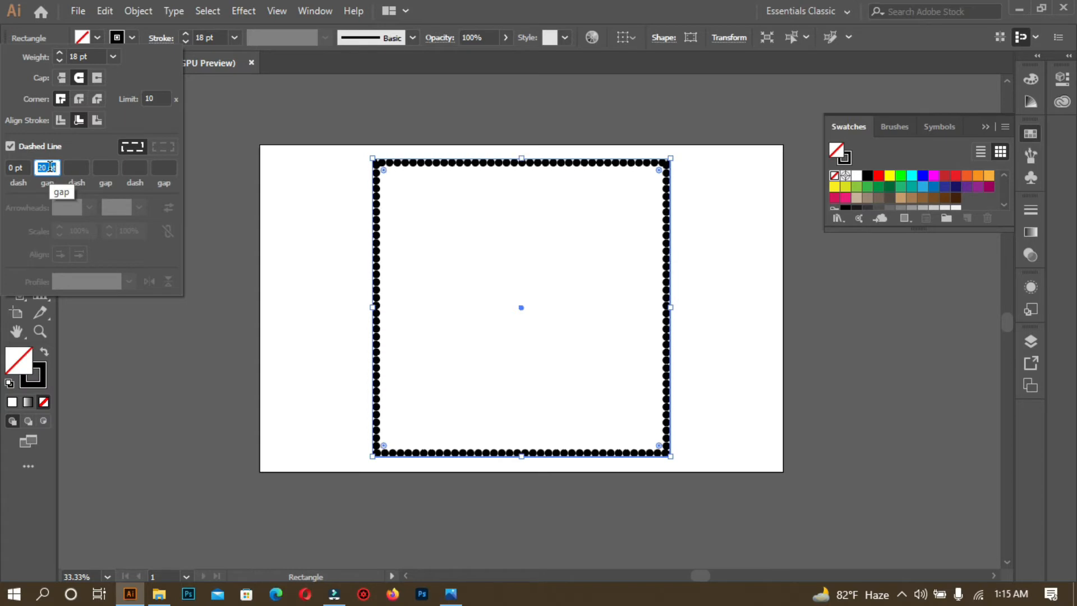
key("Down")
key("Down")
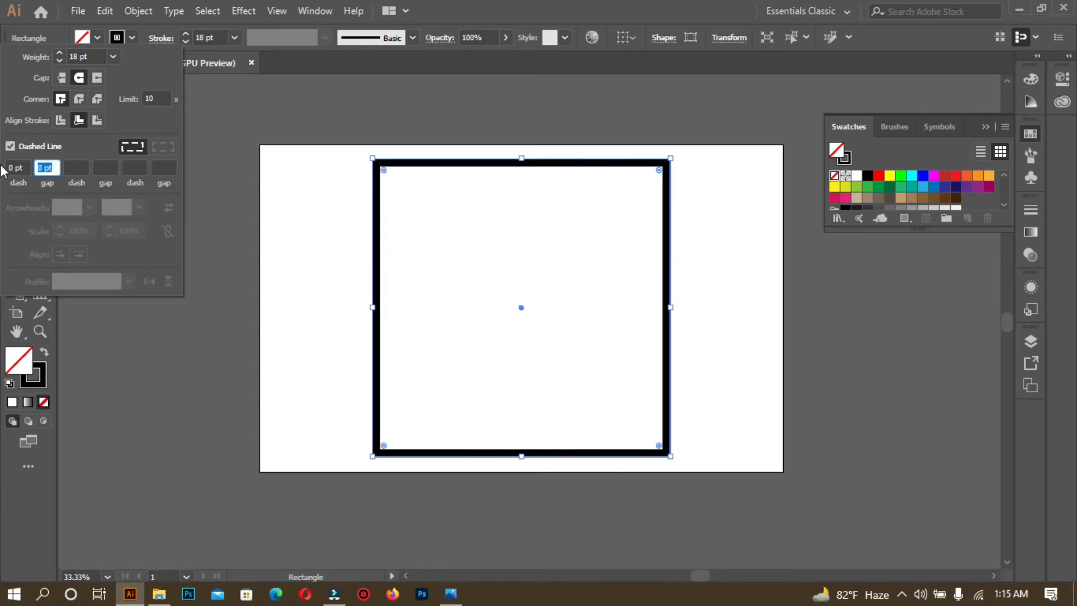
- Set the gap of the square's dashed stroke to 33 pt to form separated dots
left_click(39, 168)
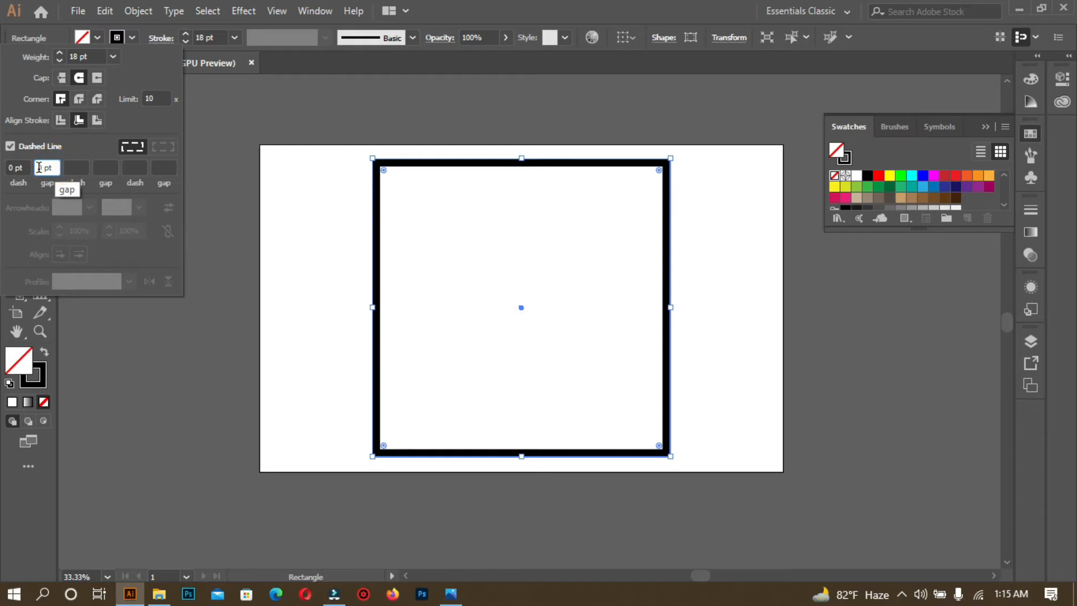
type("32")
key("Return")
key("Up")
key("Up")
key("Down")
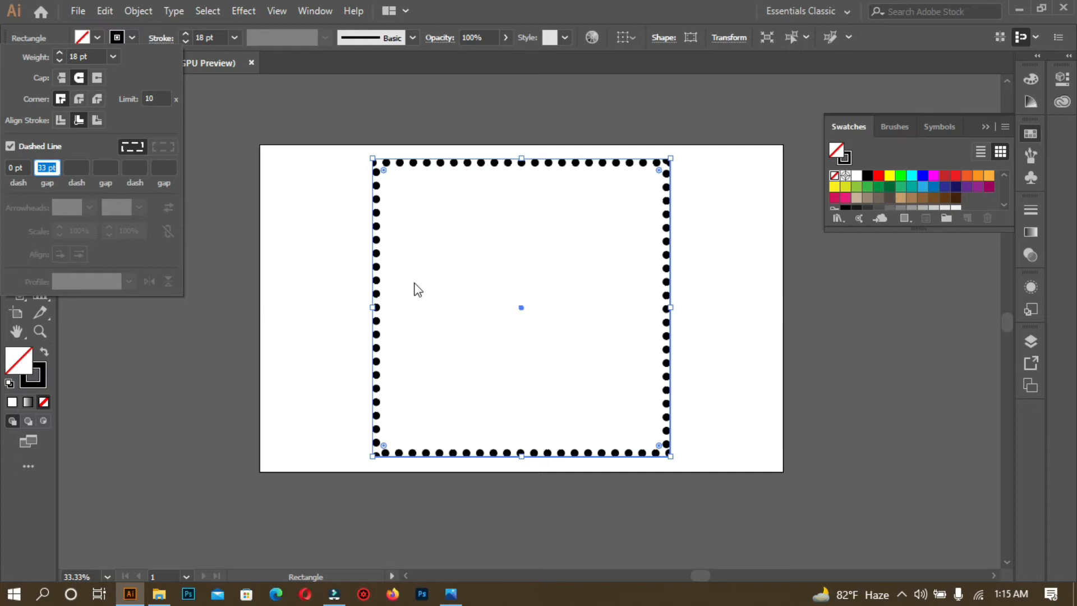
left_click(330, 232)
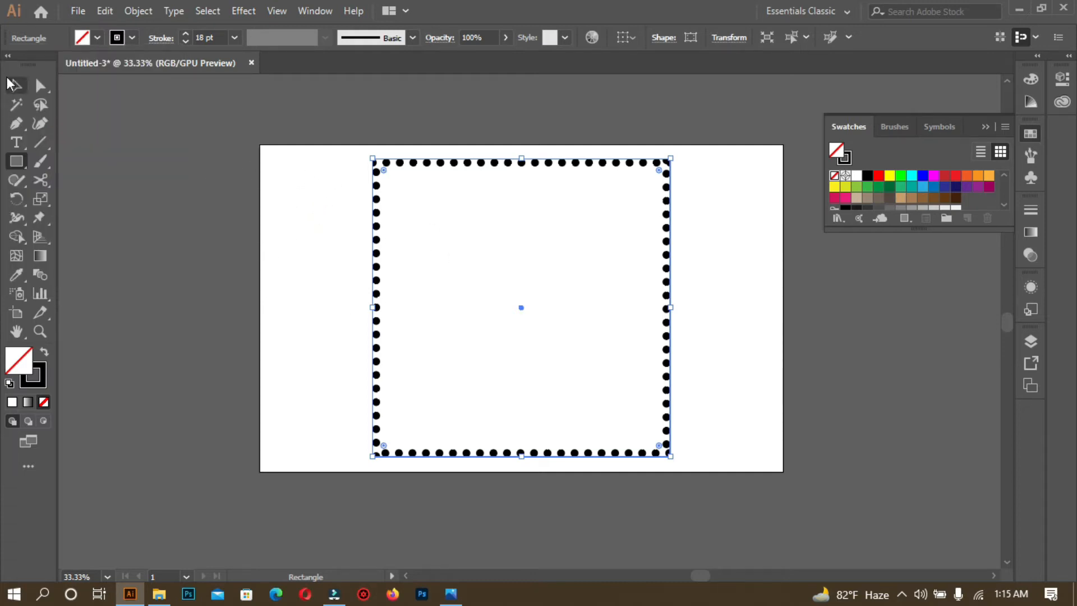
- Lower the corner miter limit of the square's stroke
left_click(16, 85)
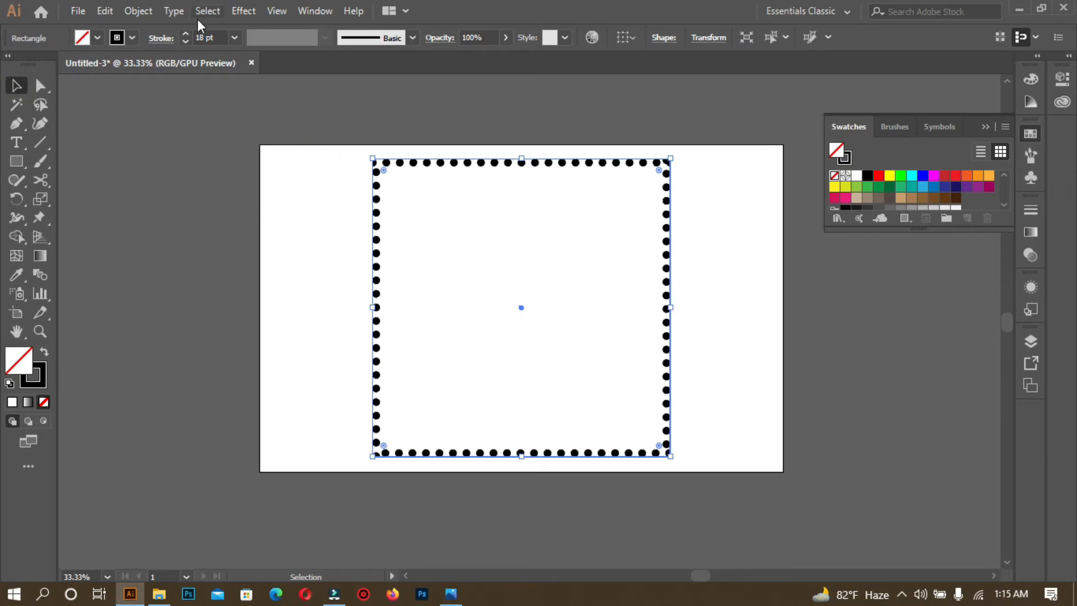
left_click(159, 41)
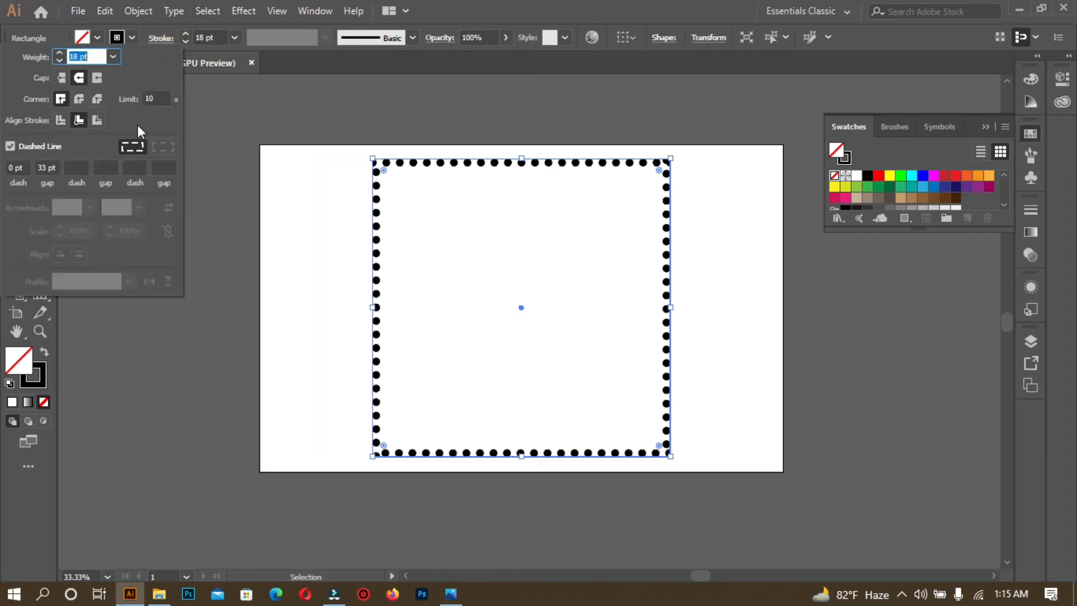
left_click(155, 99)
key("Down")
key("Down")
key("Down")
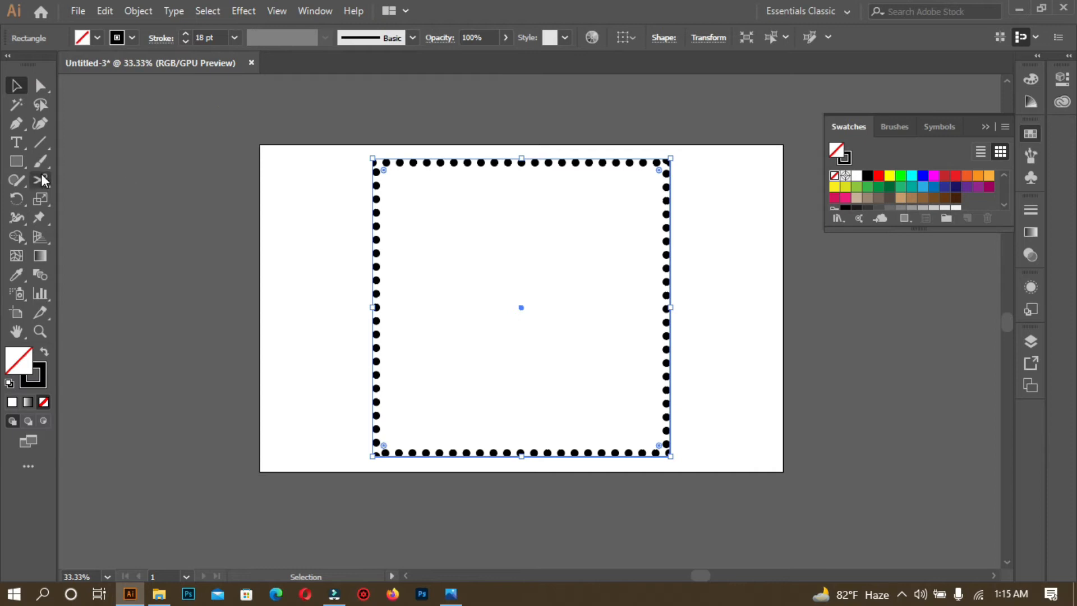
- Cut the dotted square's path at all four corner anchors with the Scissors tool
left_click(40, 178)
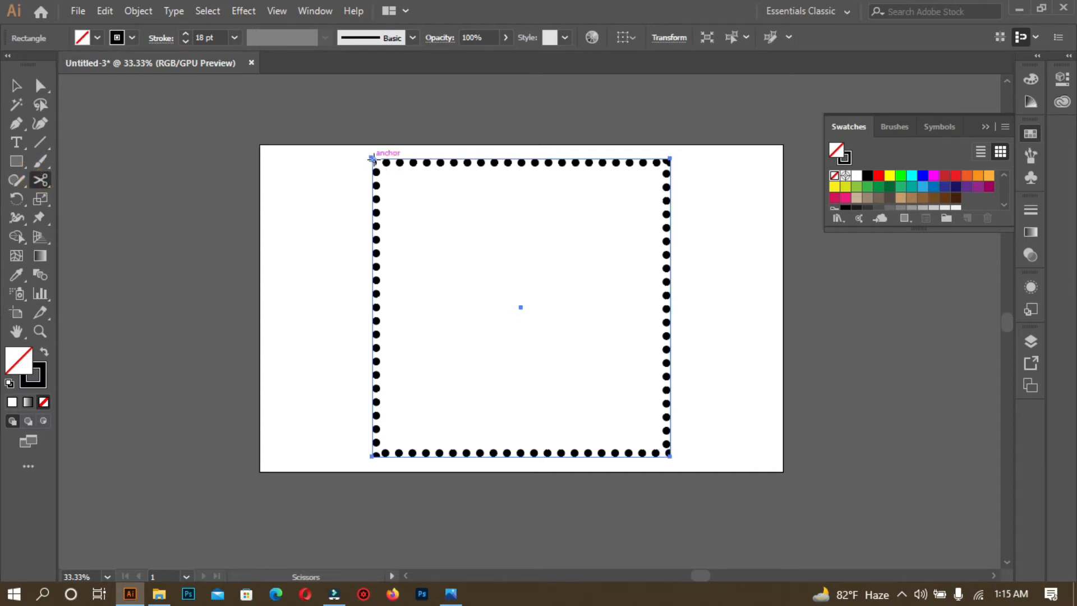
left_click(372, 159)
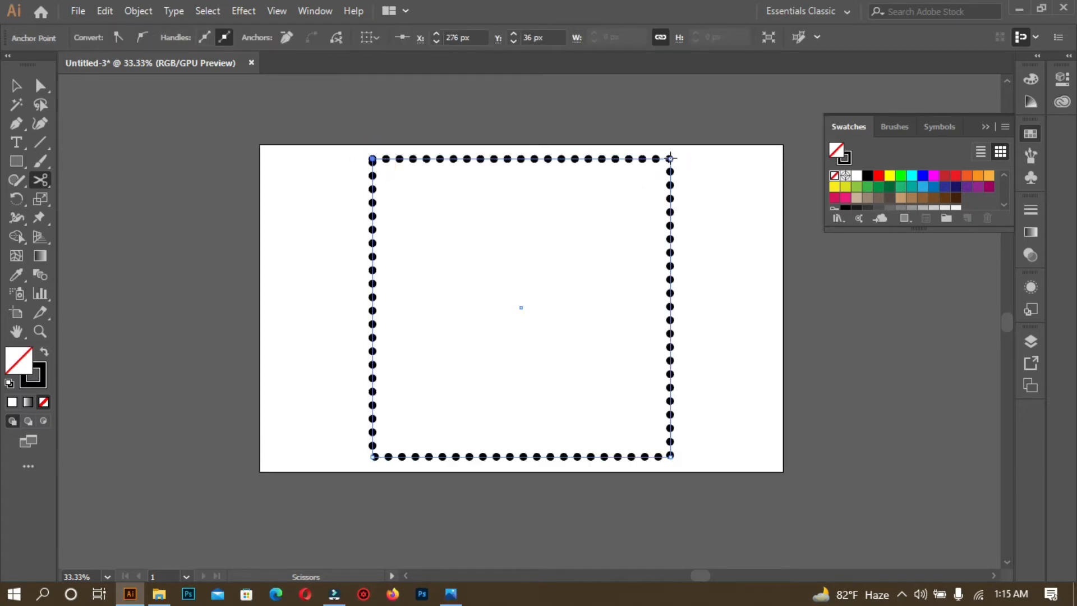
left_click(671, 158)
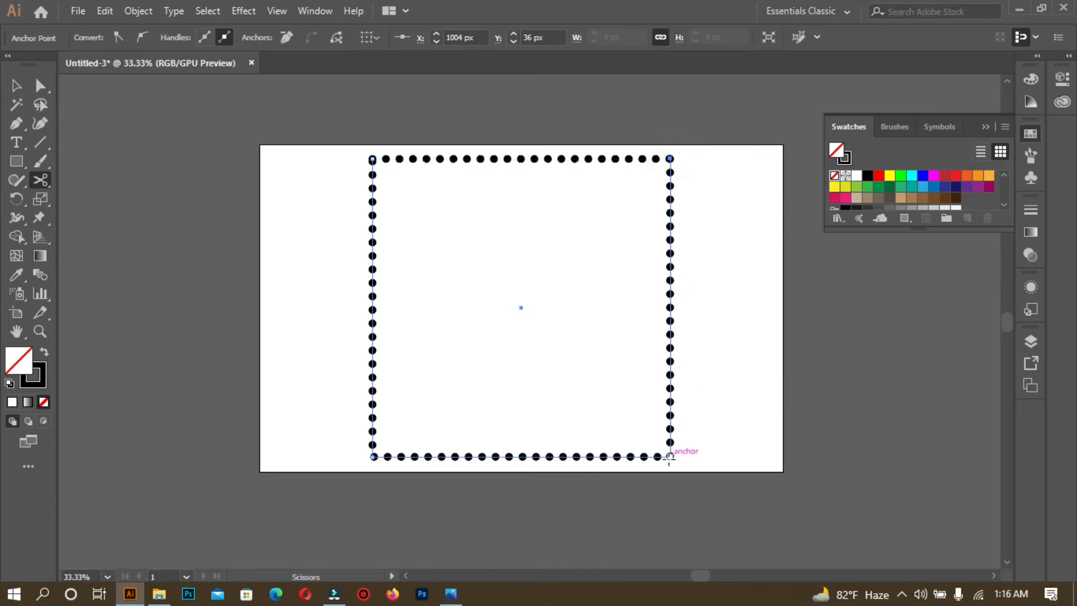
left_click(670, 456)
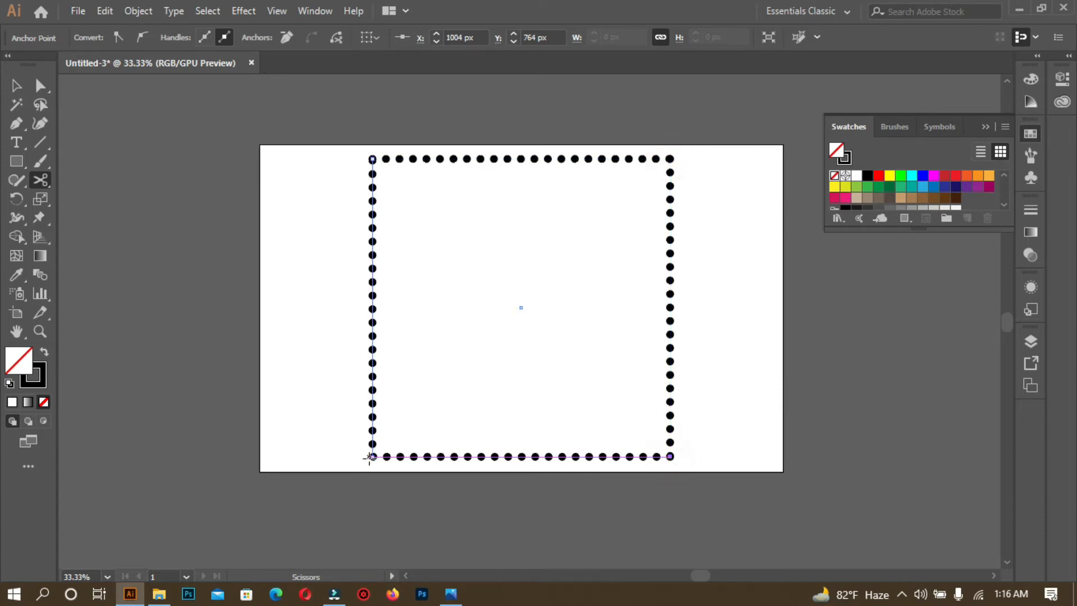
left_click(373, 456)
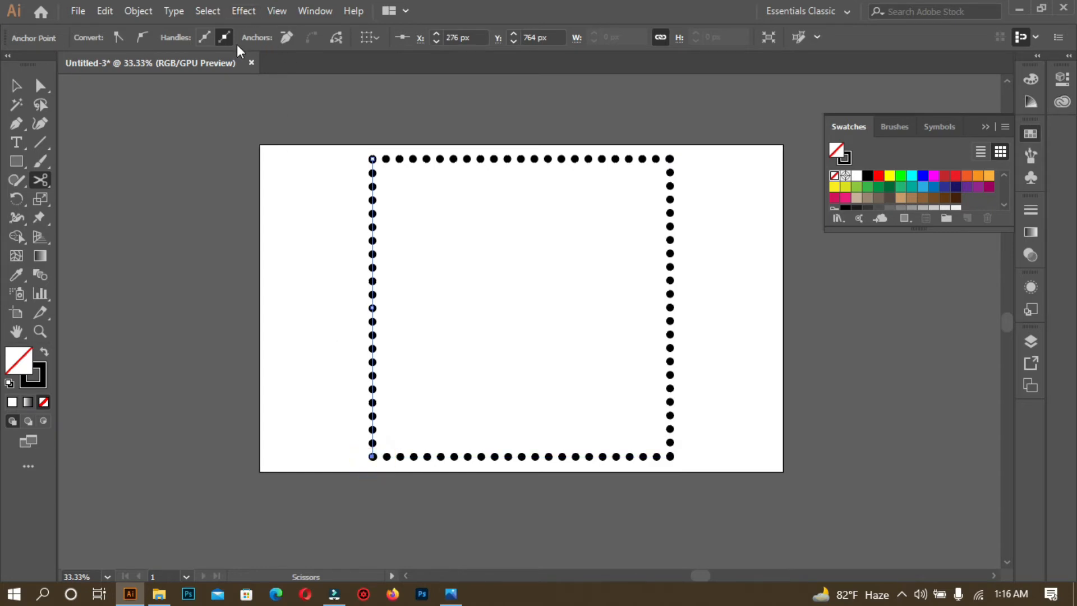
- Apply the tapered triangular width profile to all four dotted sides of the square
left_click(16, 85)
left_click_drag(301, 144, 711, 484)
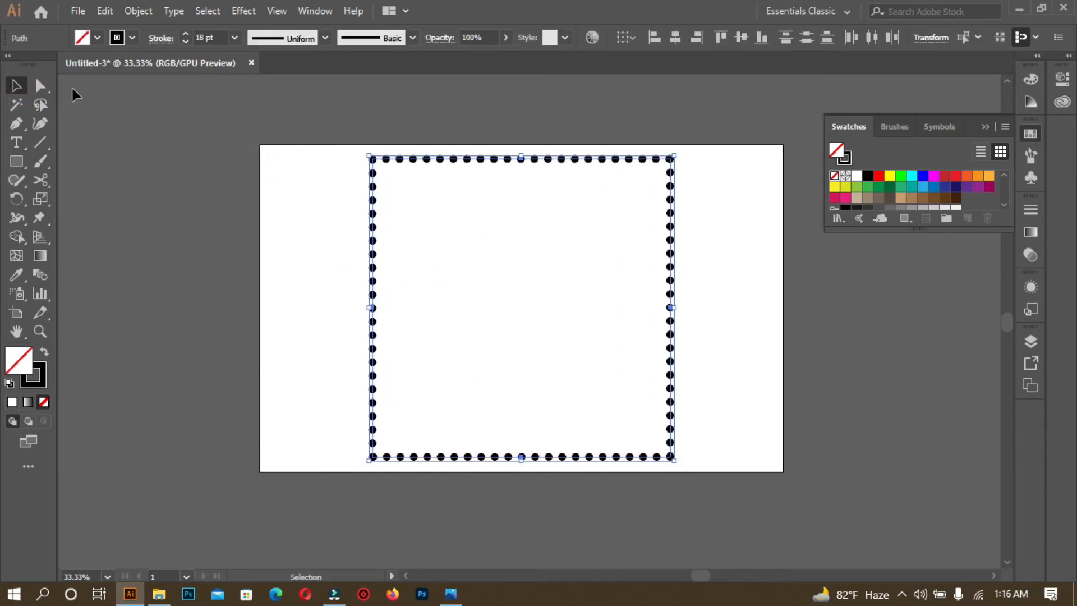
left_click(297, 41)
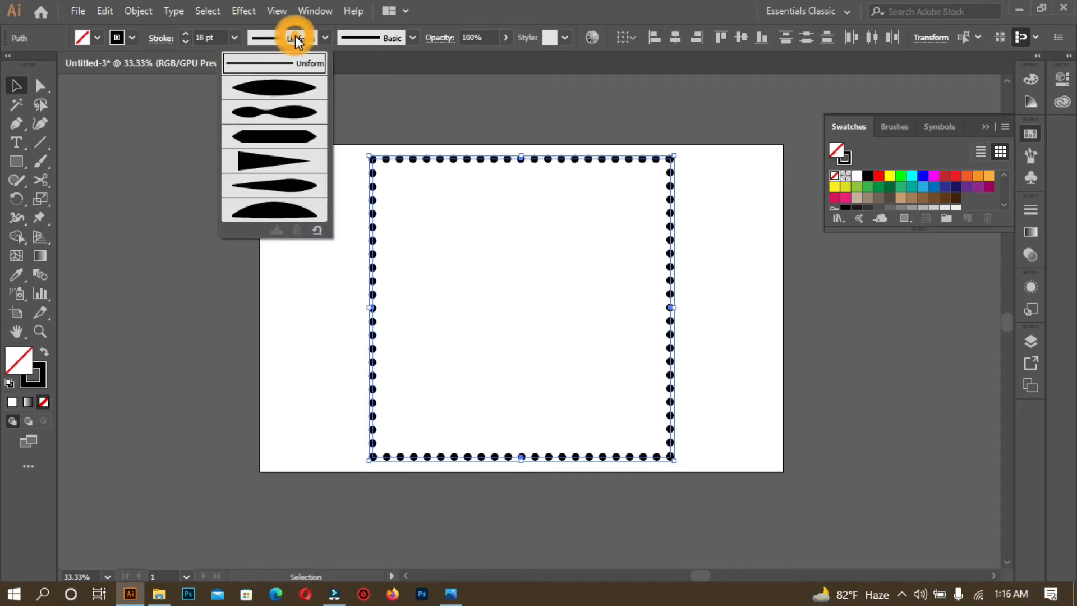
left_click(280, 163)
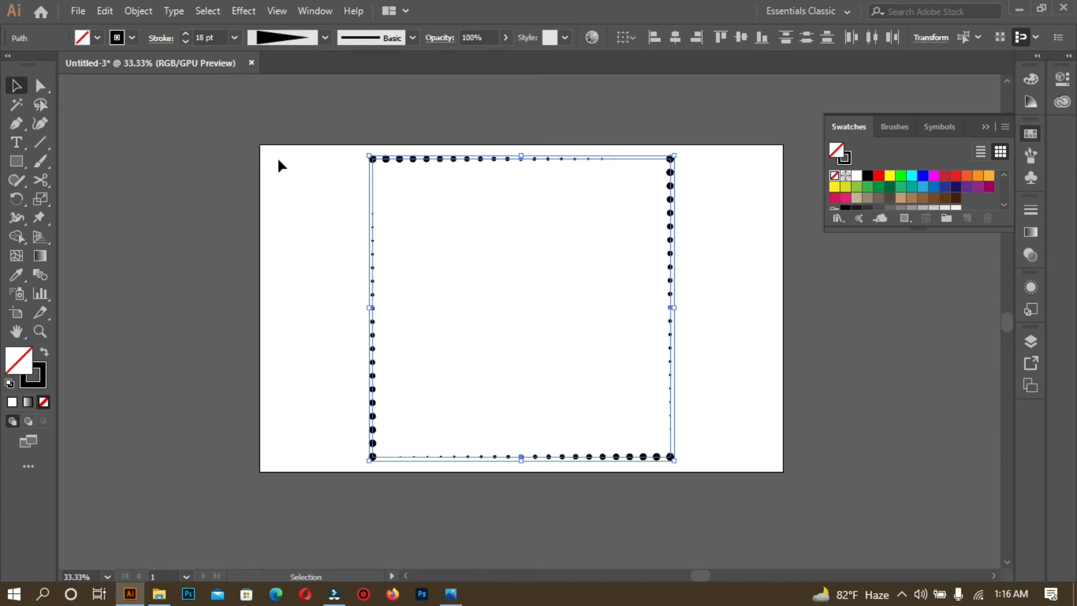
left_click(359, 202)
- Group the four tapered dotted sides of the square
left_click_drag(317, 151, 728, 518)
key("ctrl+g")
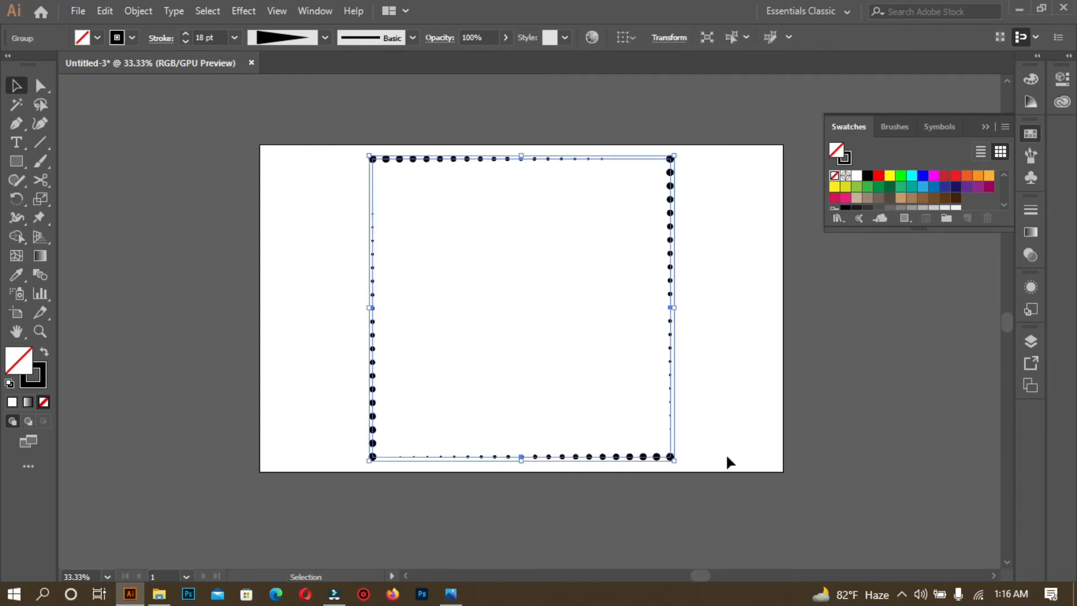
left_click(761, 235)
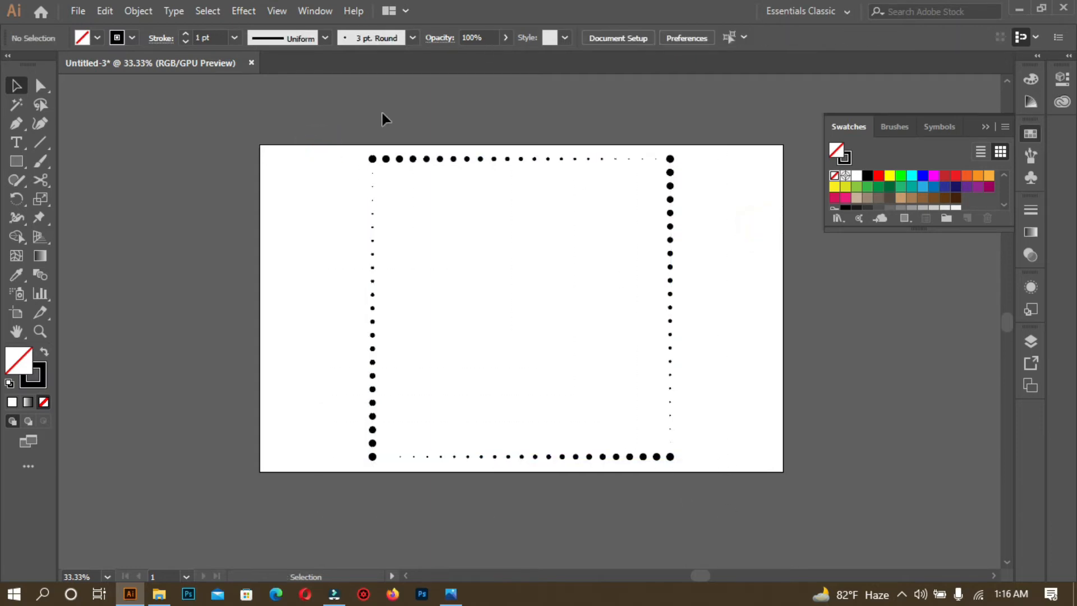
- Start a Transform effect on the grouped dotted square with preview enabled, and set its horizontal scale to 95%
left_click_drag(337, 133, 735, 478)
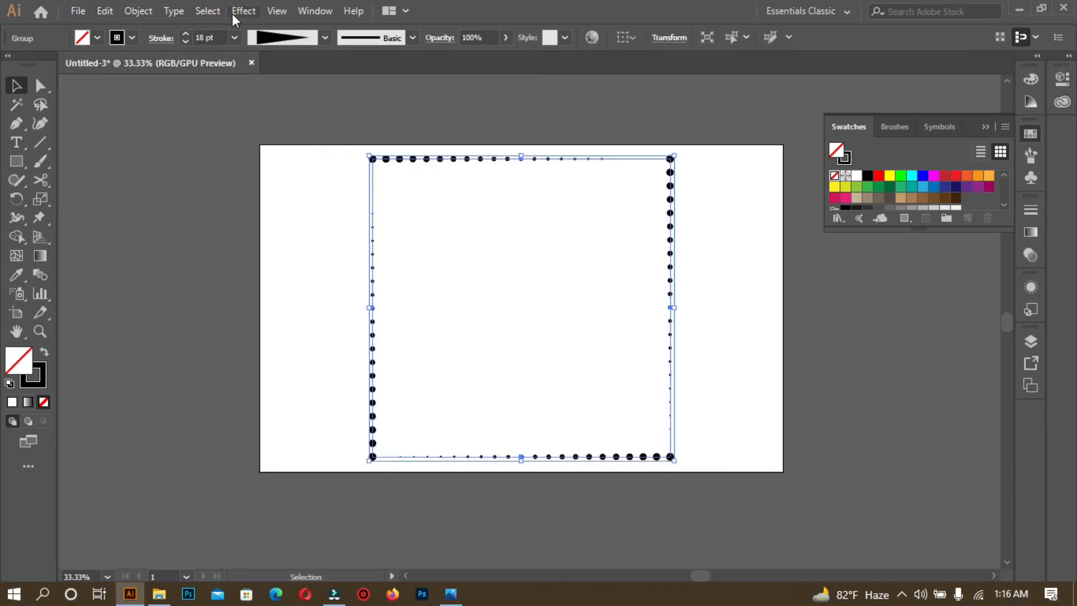
left_click(253, 14)
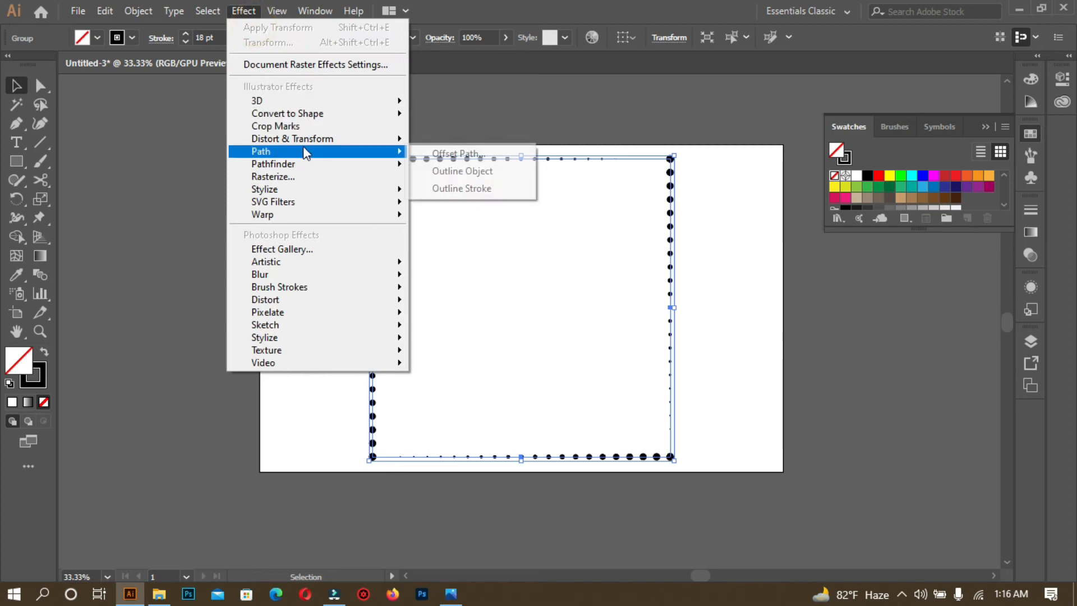
mouse_move(323, 140)
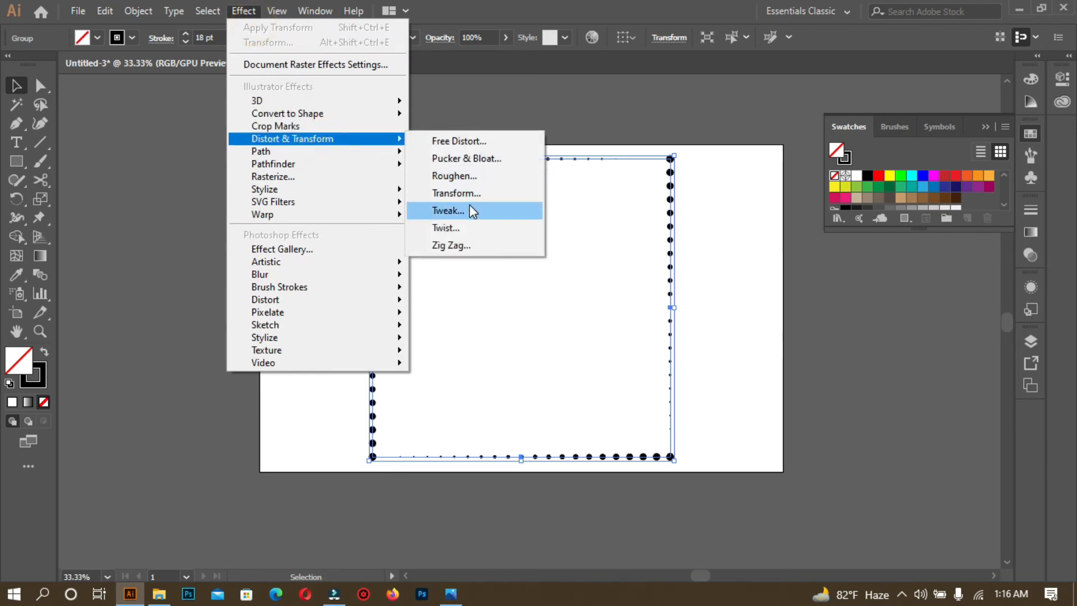
left_click(484, 193)
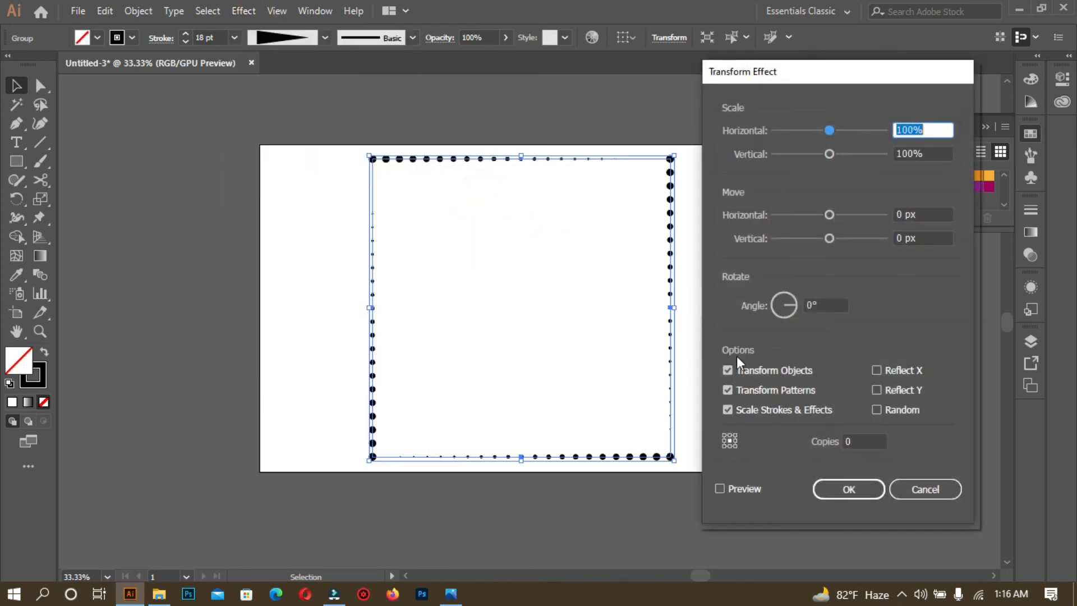
left_click(720, 488)
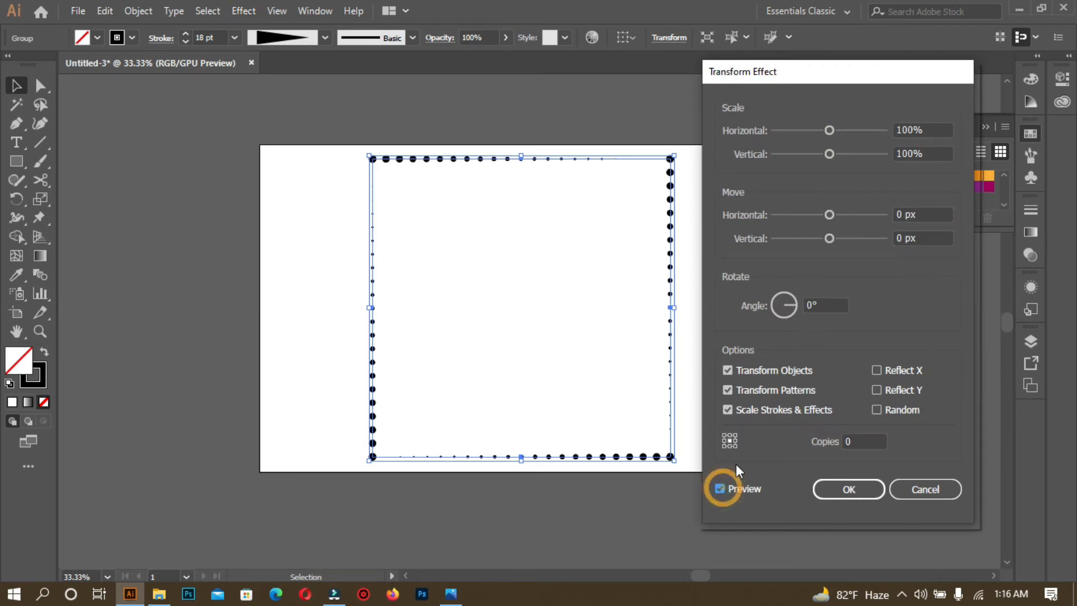
left_click(940, 130)
key("Down")
key("Down")
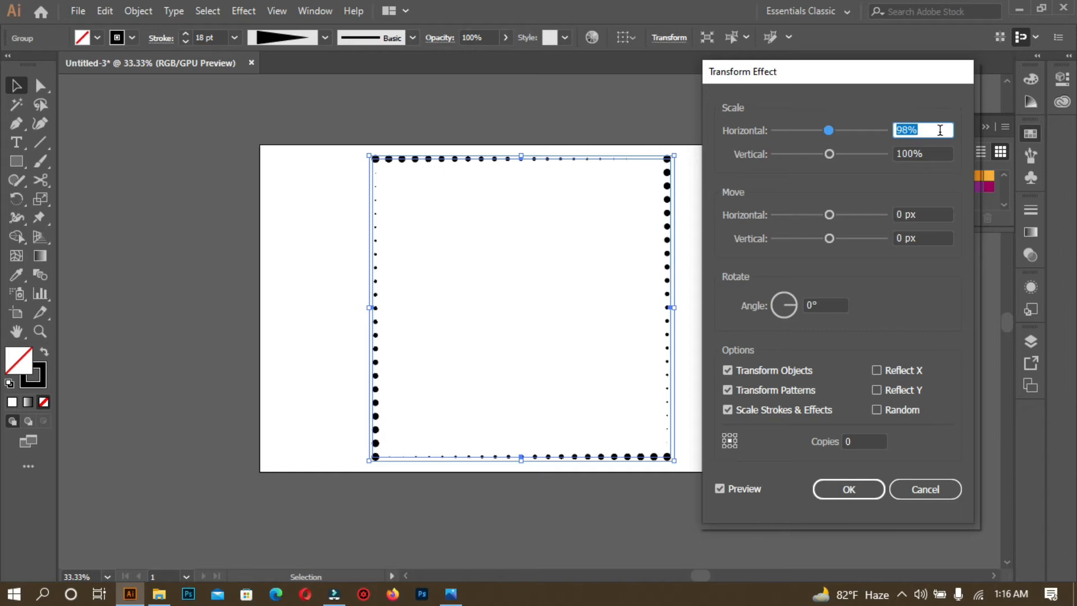
key("Down")
key("Down")
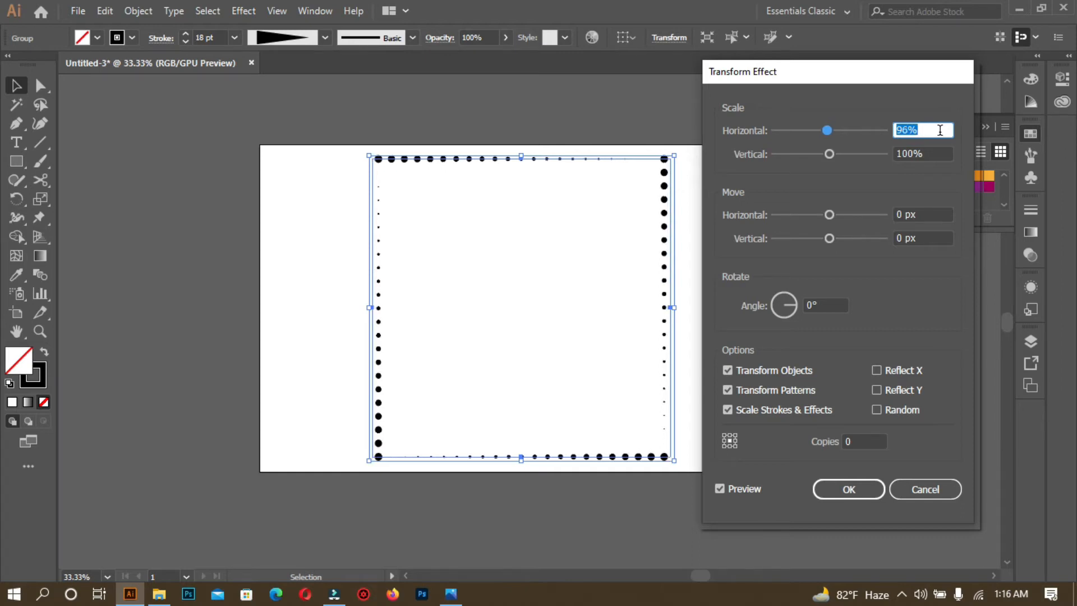
key("Down")
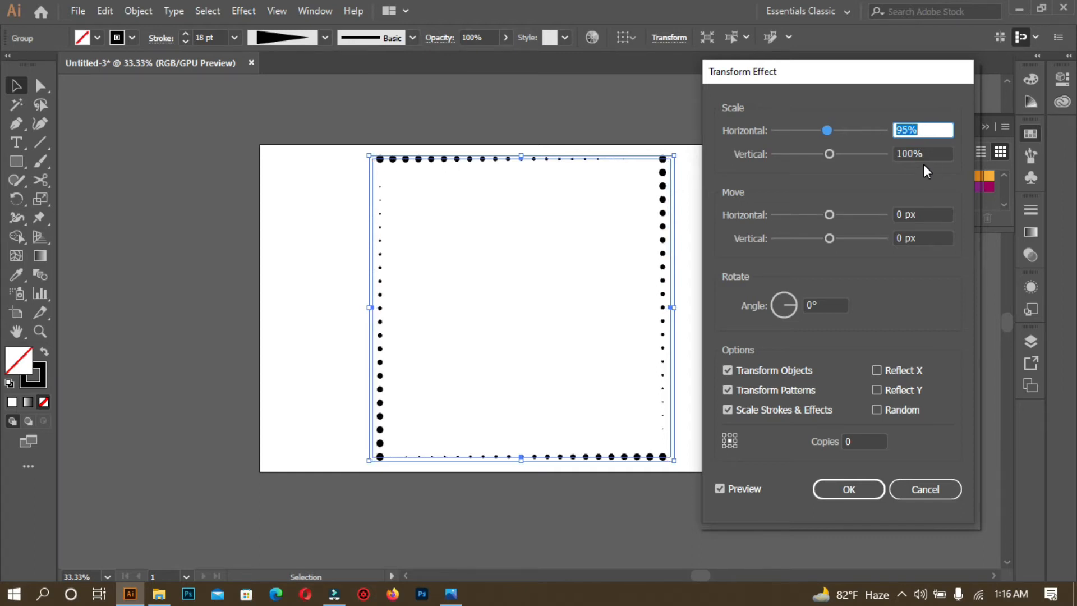
- Set the Transform effect's vertical scale to 95%
left_click(933, 153)
key("Down")
key("Down")
key("Down")
key("Down")
key("Down")
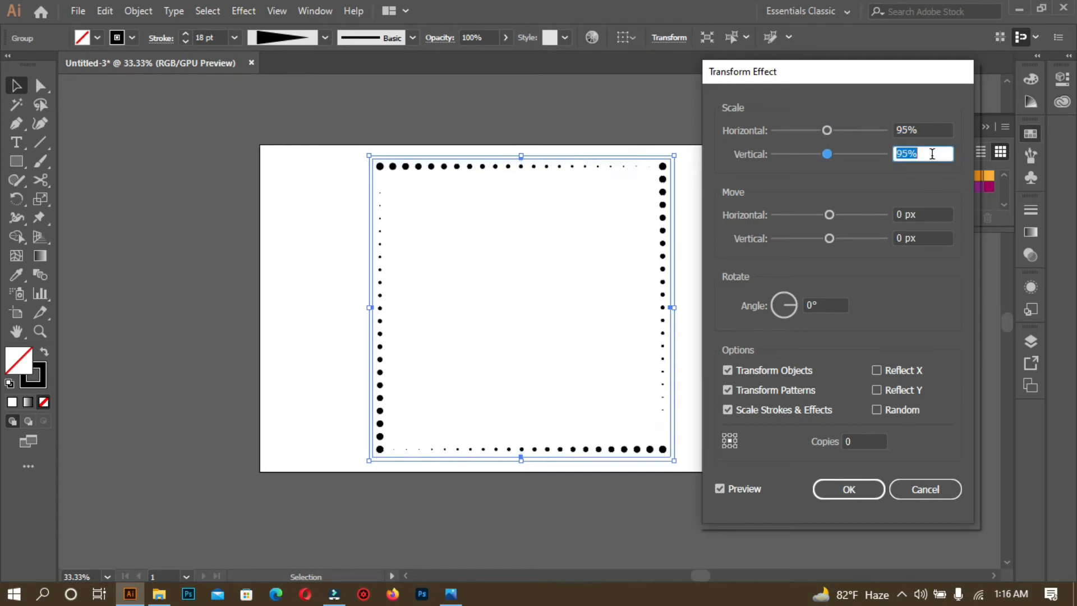
- Set the Transform effect's rotation angle to 3°
left_click(818, 304)
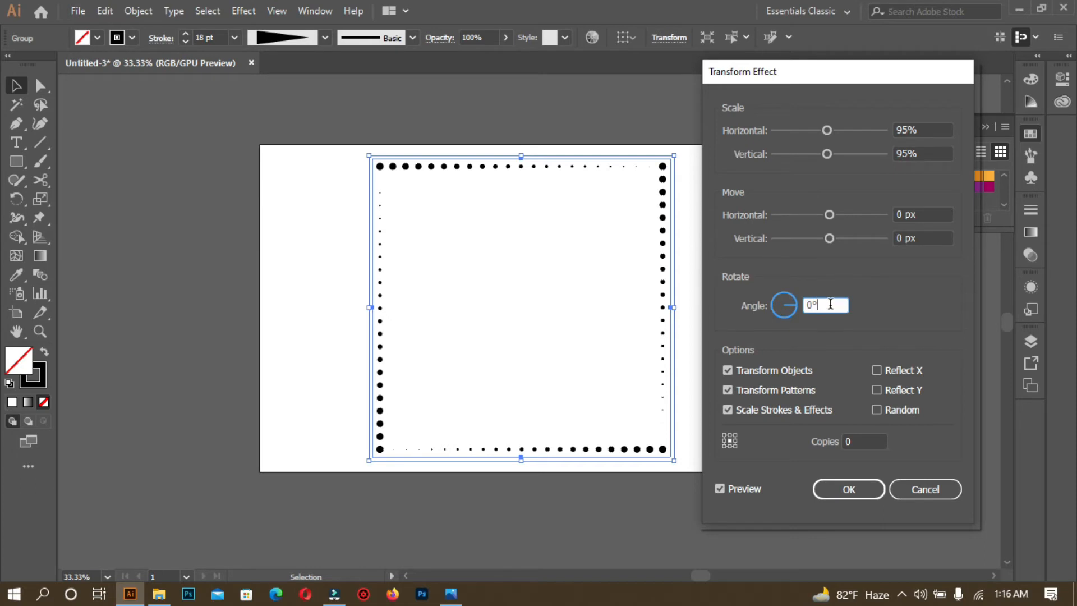
key("Up")
key("Up")
key("Up")
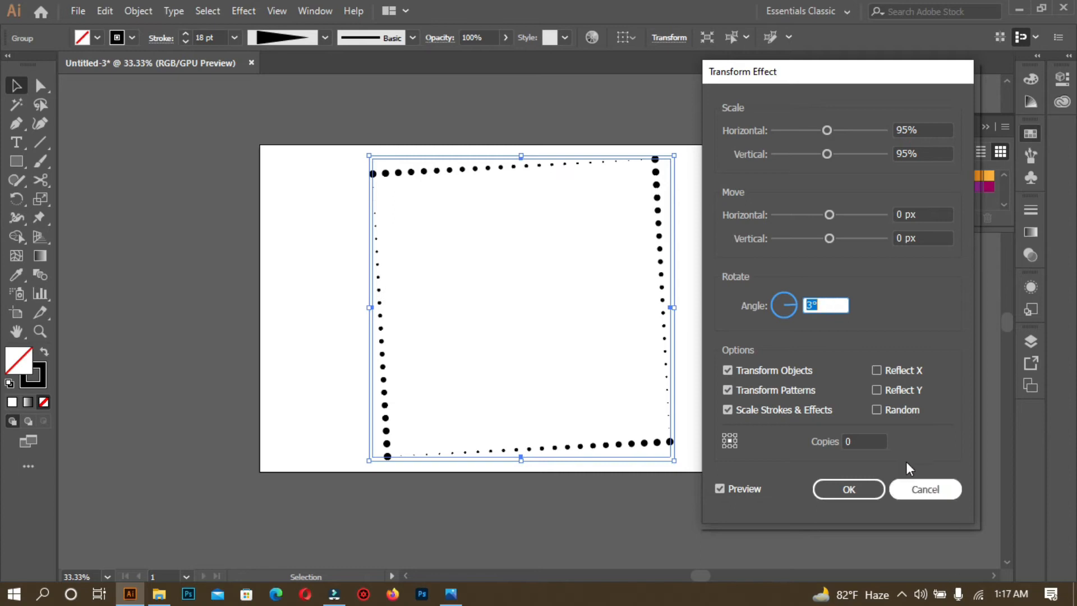
- Raise the Transform effect's number of copies to 55 and apply the effect to the dotted square
left_click(868, 440)
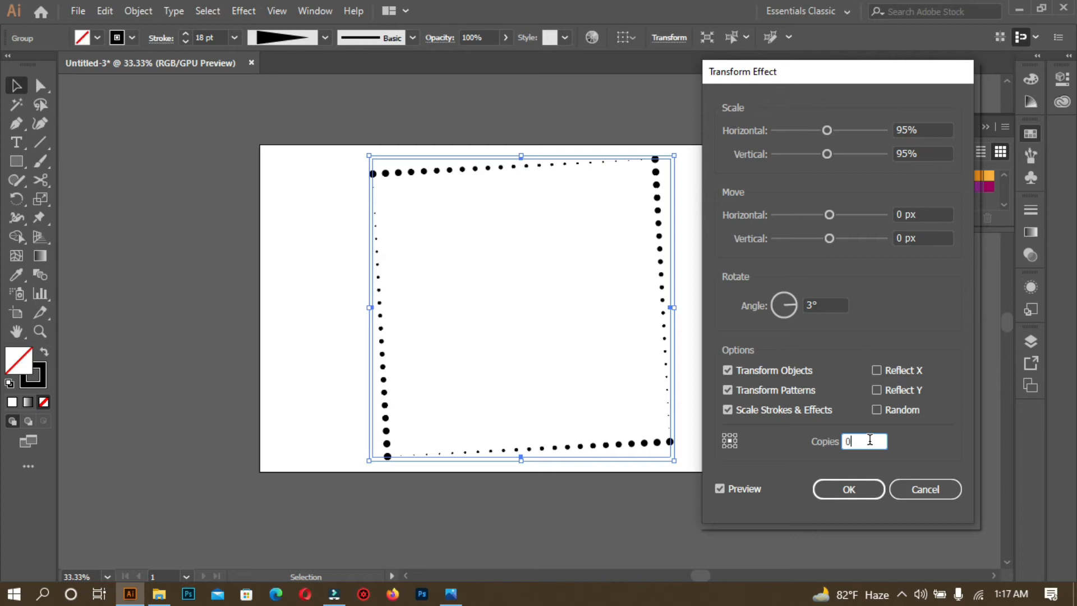
key("Up")
key("Up")
key("Up")
key("Up")
key("Up")
key("Up")
key("Up")
key("Up")
key("Up")
key("Up")
key("Up")
key("Up")
key("Up")
key("Up")
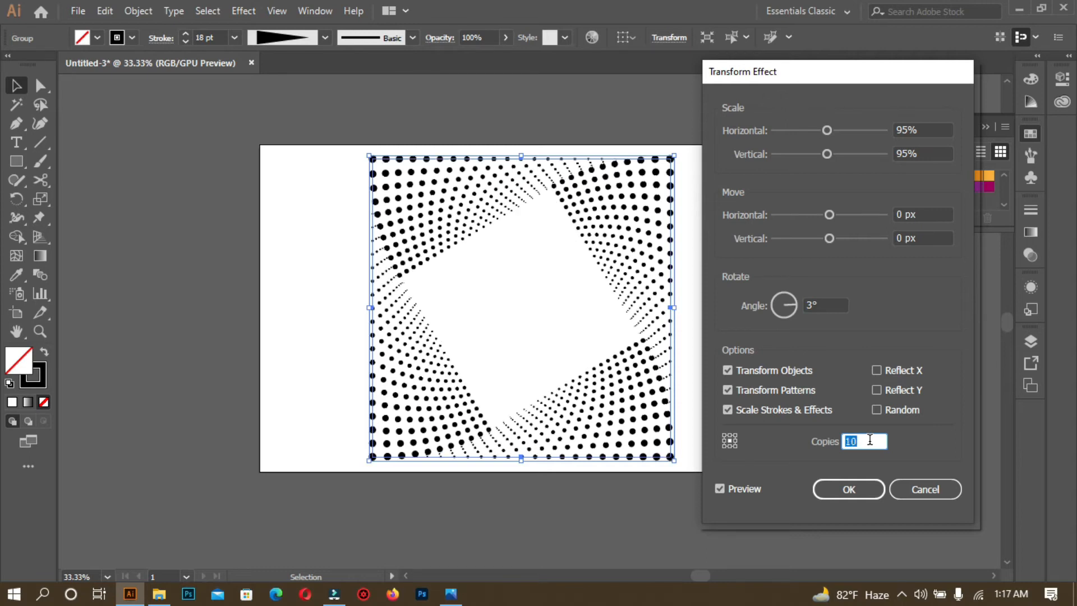
key("Up")
key("Up")
key("Up")
key("Up")
key("Up")
key("Up")
key("Up")
key("Up")
key("Up")
key("Up")
key("Up")
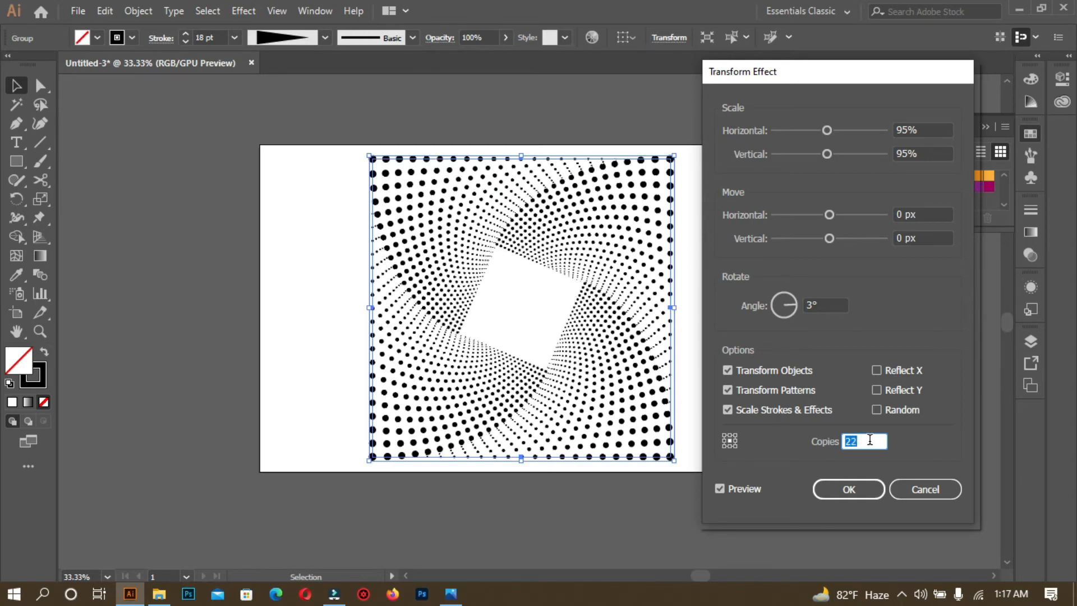
key("Up")
key("Up")
key("Up")
key("Up")
key("Up")
key("Up")
key("Up")
key("Up")
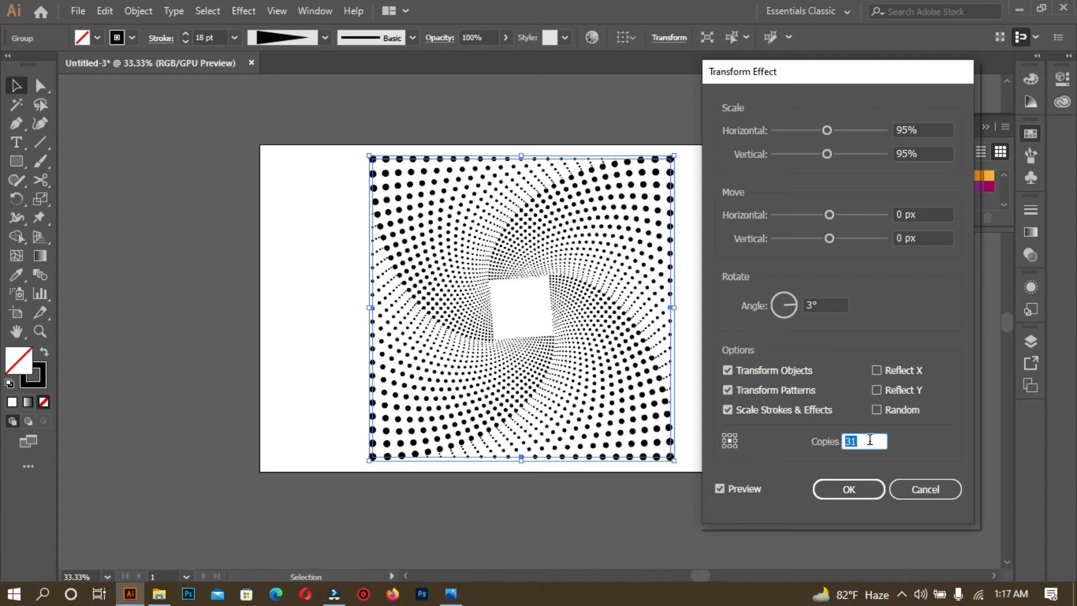
key("Up")
key("Up")
key("Up")
key("Up")
key("Up")
key("Up")
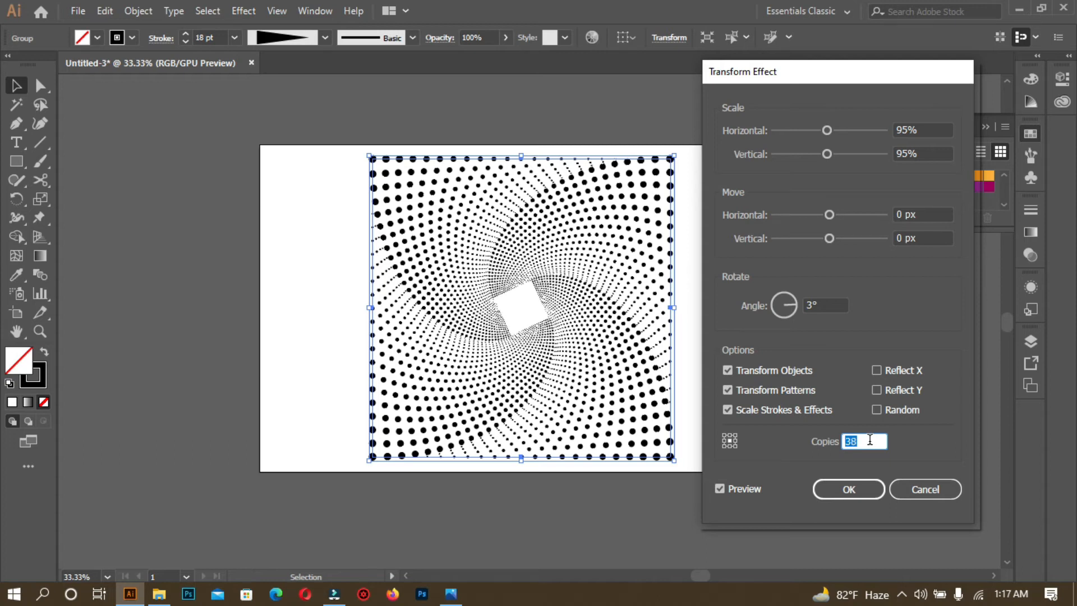
key("Up")
key("Up")
key("Up")
key("Up")
key("Up")
key("Up")
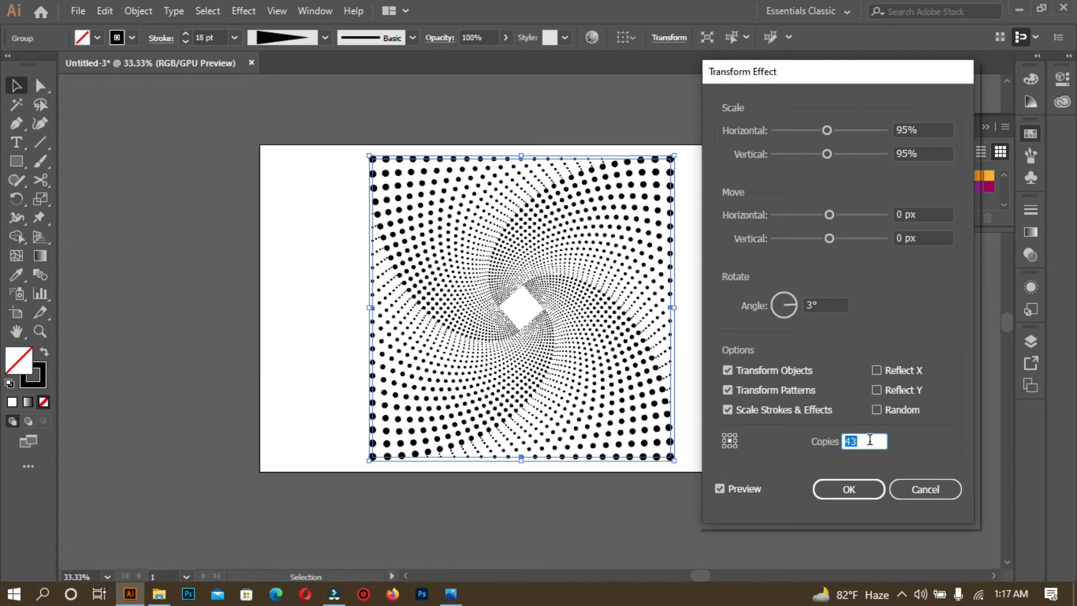
key("Up")
key("Up")
key("Up")
key("Up")
key("Up")
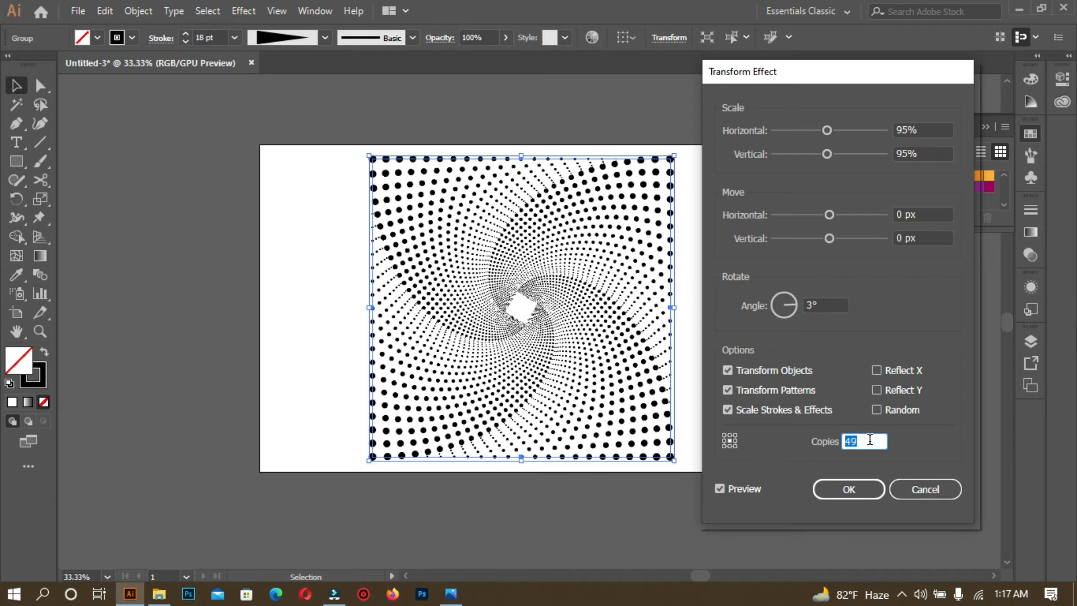
key("Up")
key("Up")
key("Up")
key("Up")
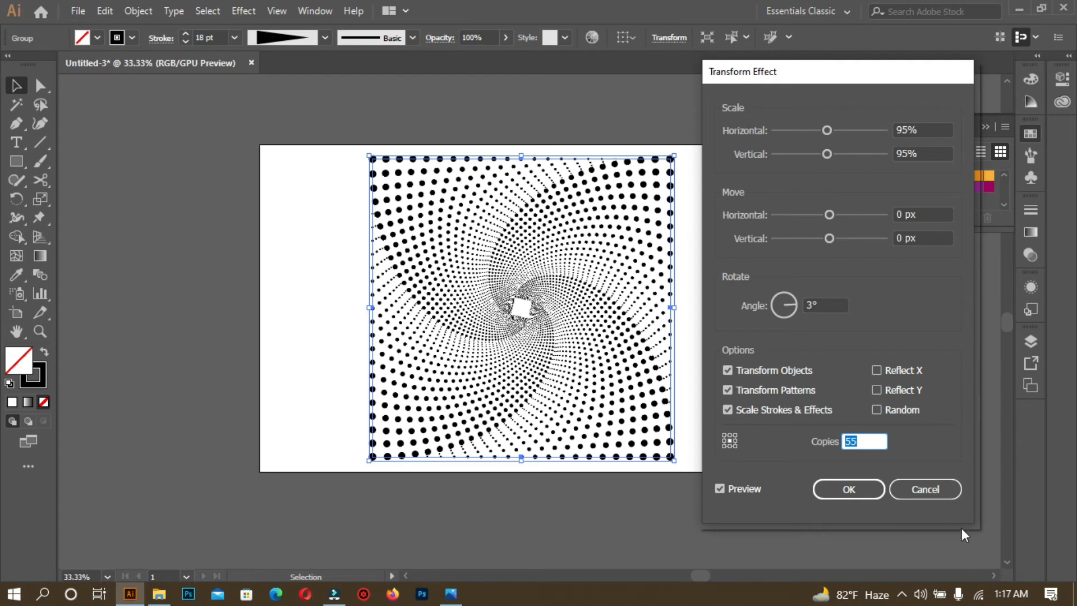
left_click(849, 489)
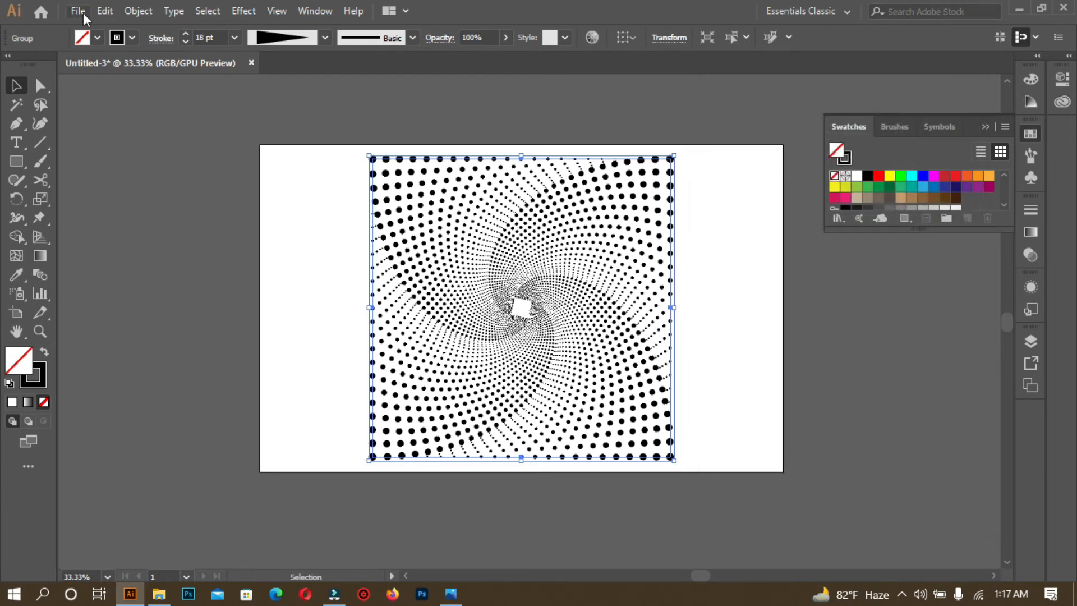
- Expand the appearance of the swirling dot pattern into editable shapes and deselect it
left_click(291, 255)
left_click_drag(294, 147, 612, 461)
left_click(149, 14)
left_click(233, 192)
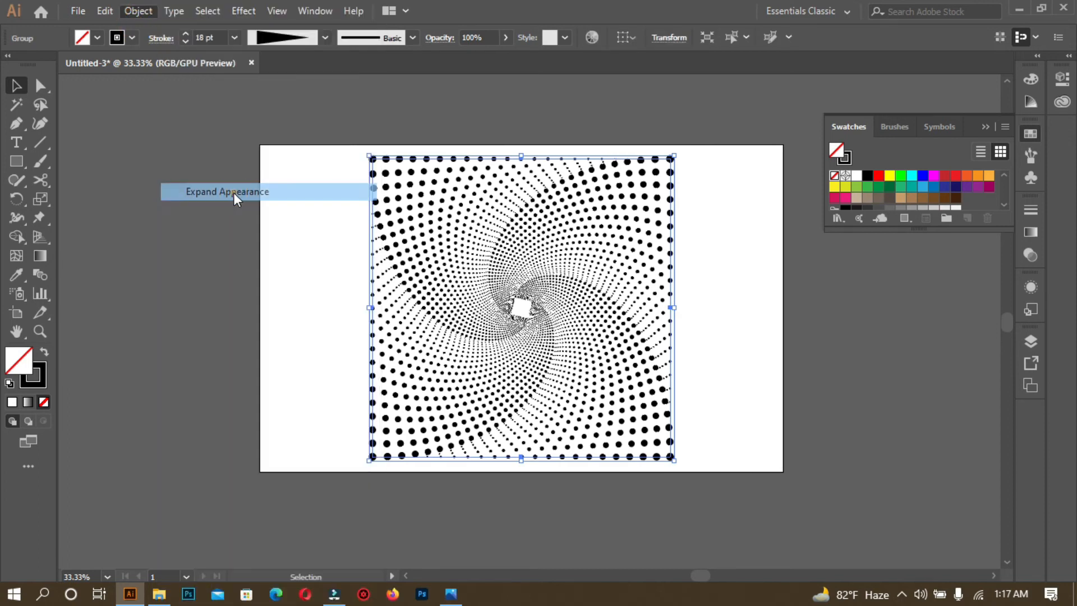
left_click(746, 373)
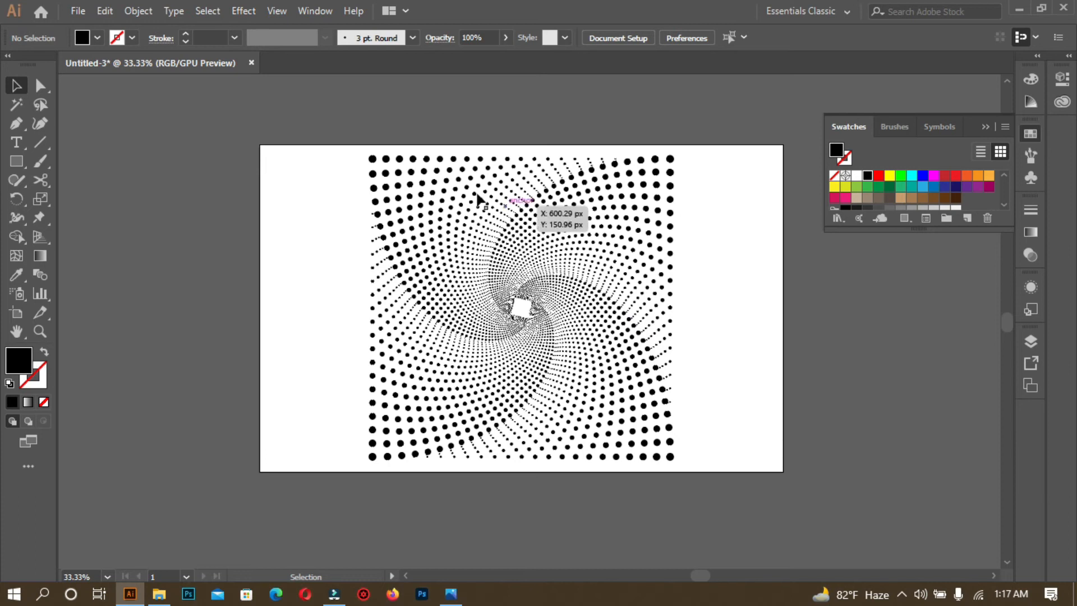
- Fill the whole expanded dot pattern with the default white-to-black linear gradient
left_click_drag(325, 147, 761, 465)
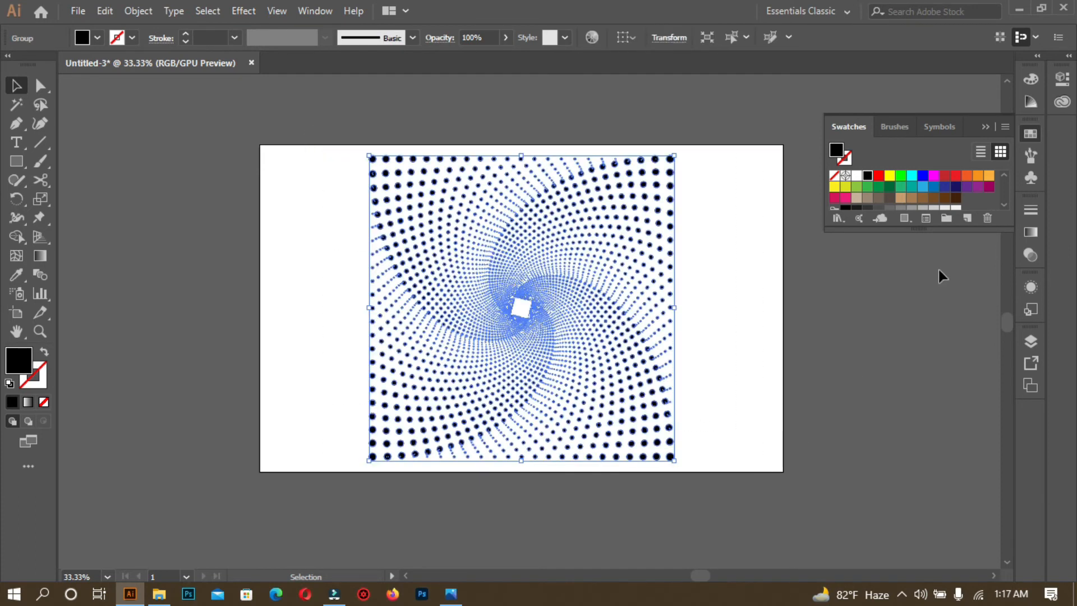
left_click(1031, 232)
left_click(920, 317)
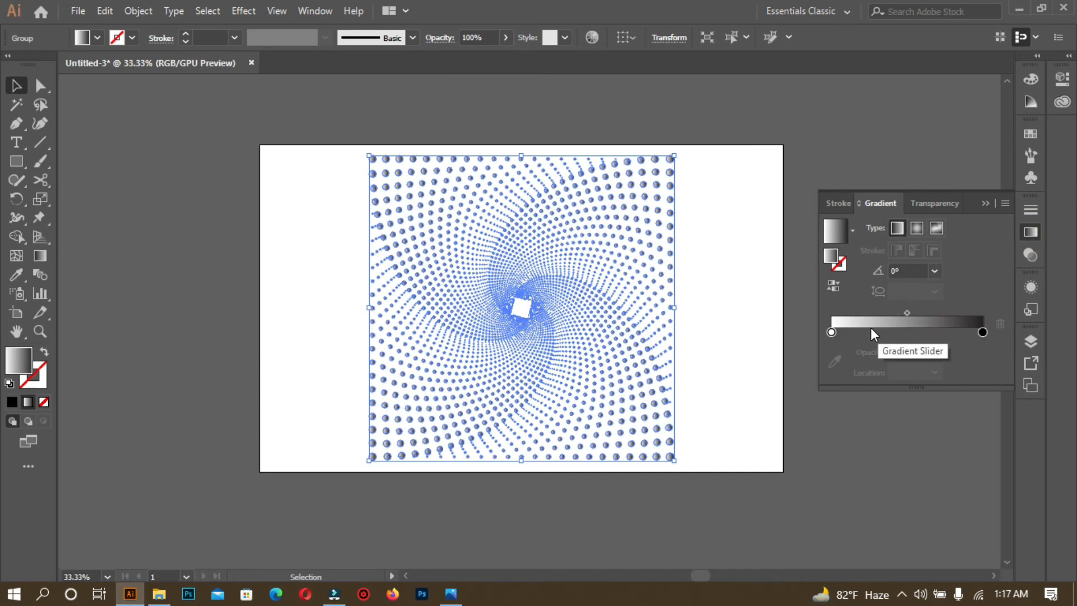
- Recolor the dot pattern's gradient from red at the first stop to yellow at the last stop, and deselect the pattern
left_click(832, 332)
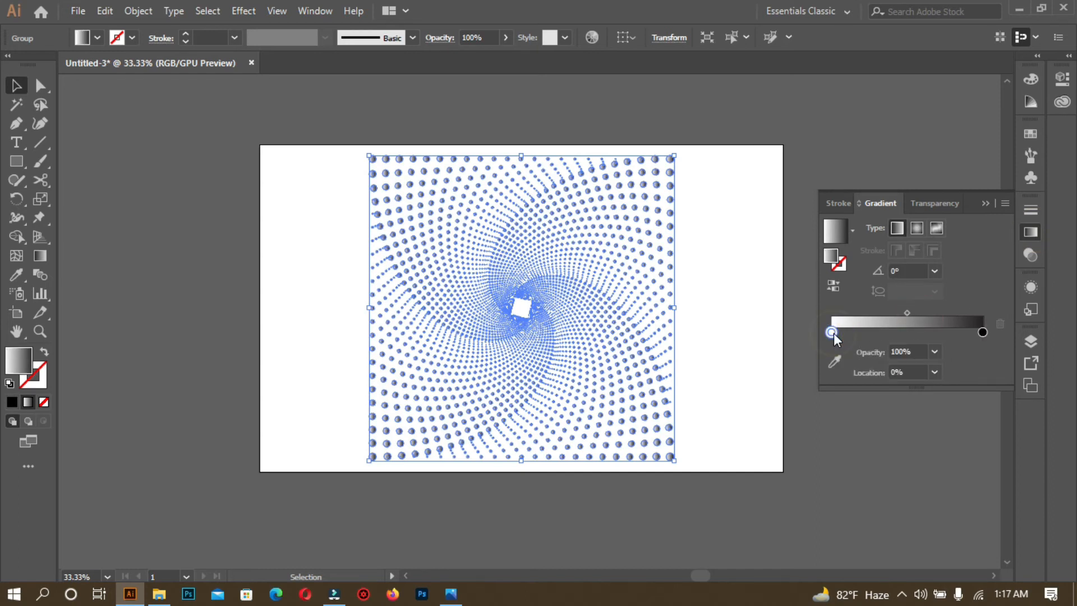
double_click(832, 333)
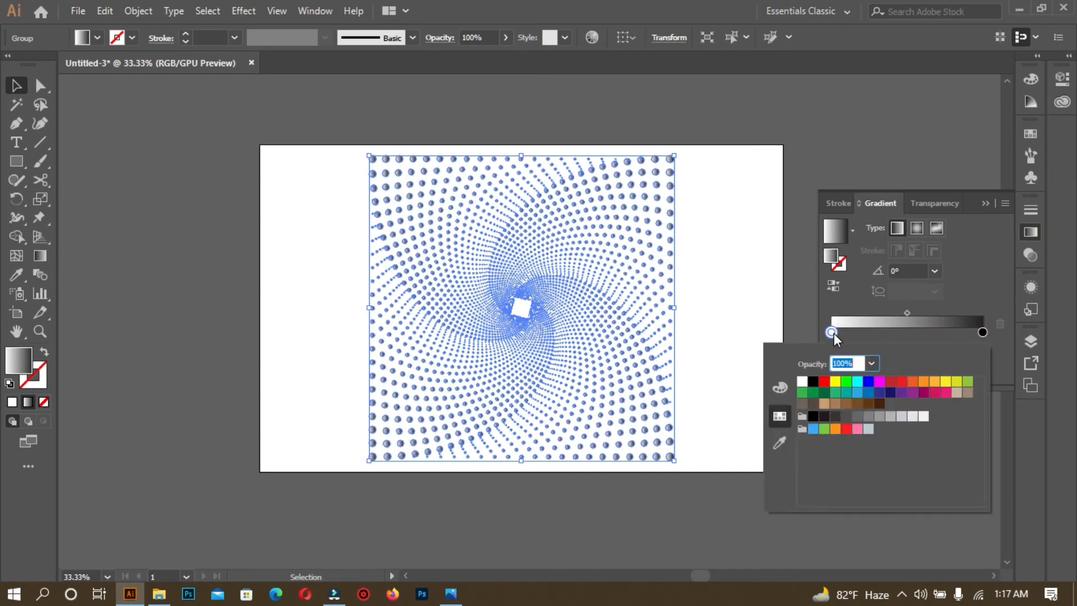
left_click(826, 384)
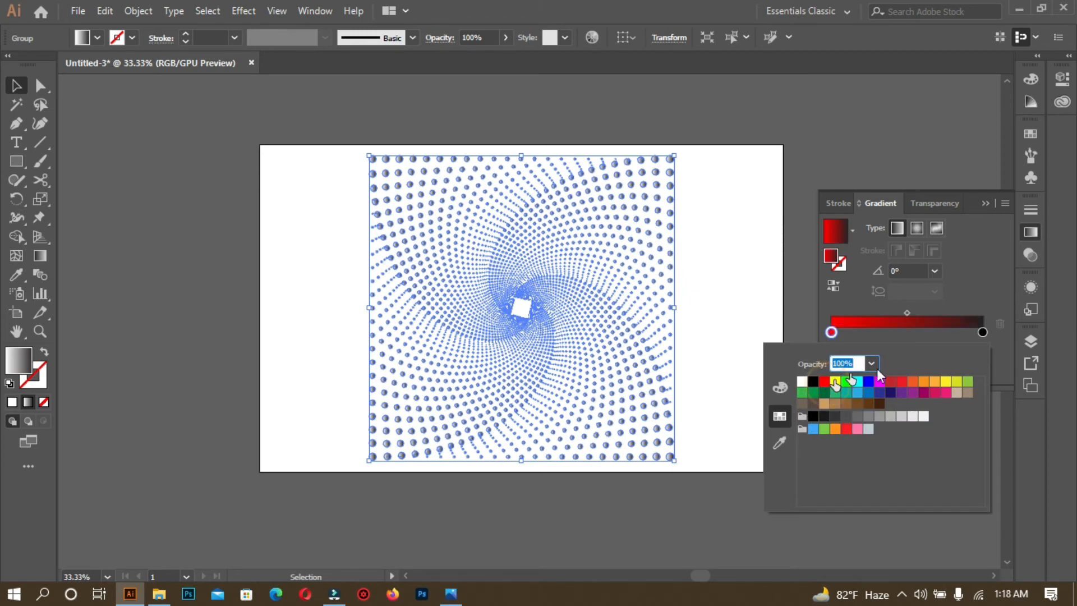
left_click(981, 332)
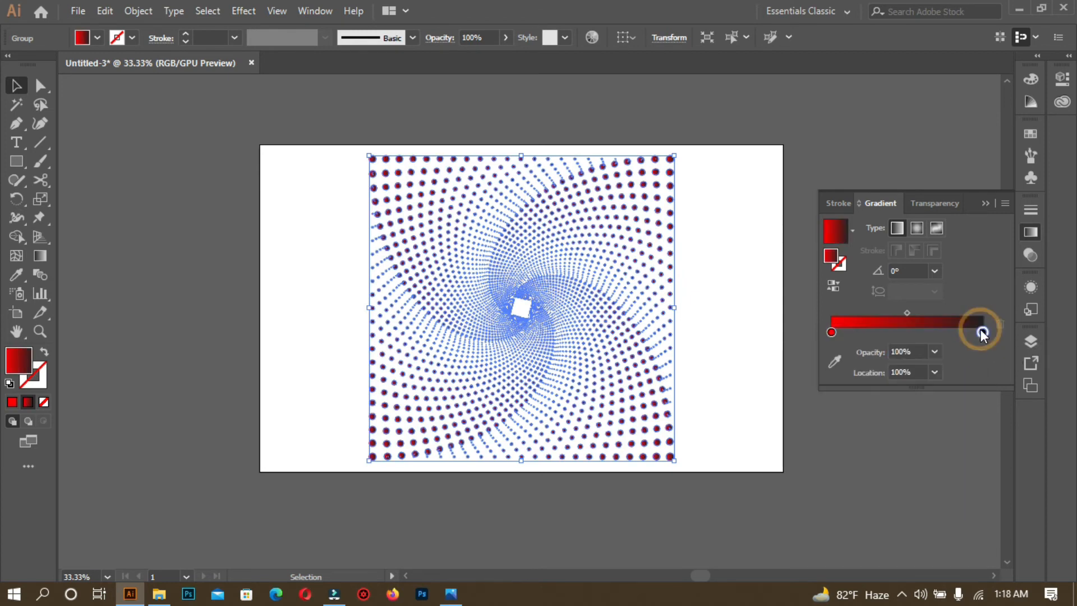
double_click(982, 333)
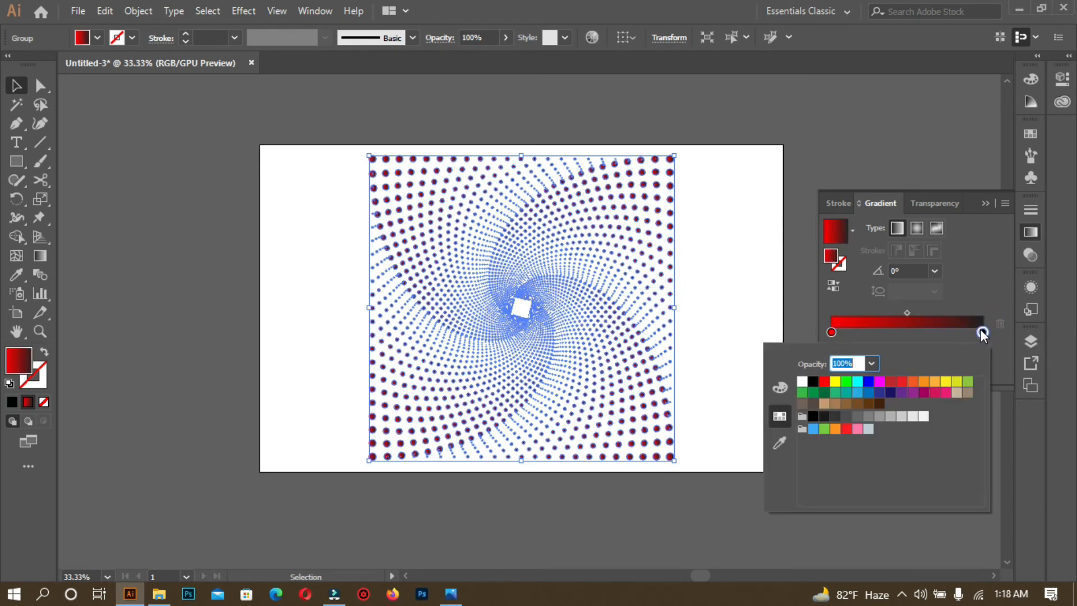
left_click(945, 384)
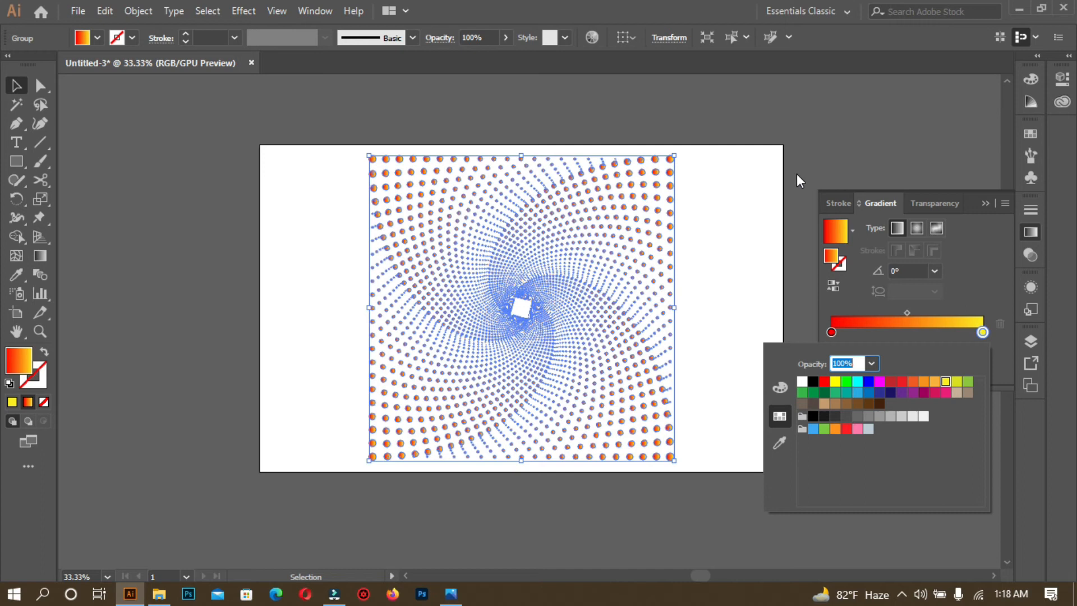
left_click(743, 180)
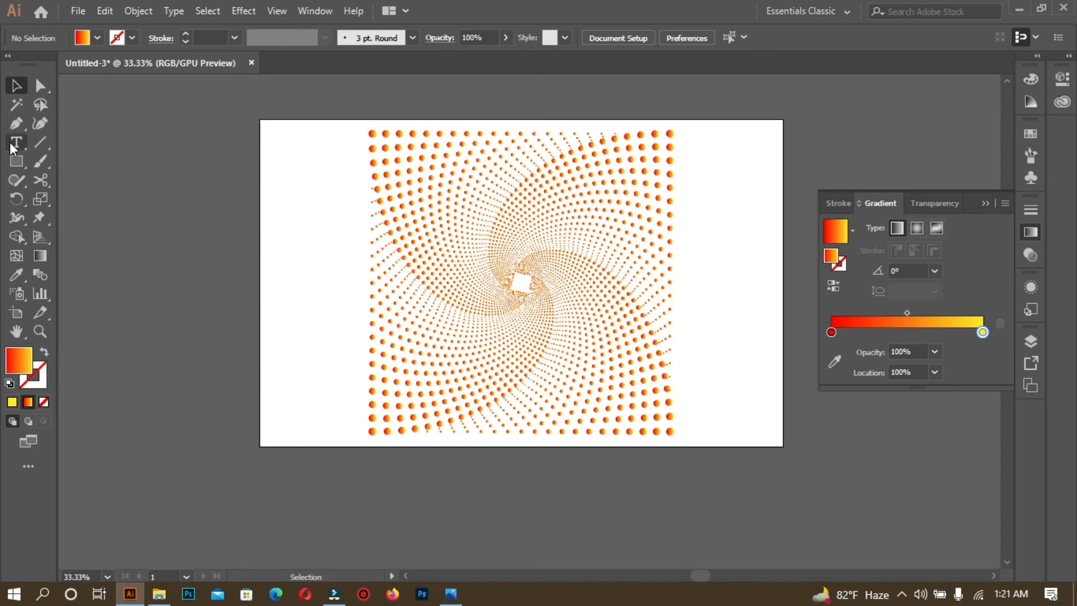
left_click(12, 164)
left_click_drag(261, 120, 783, 449)
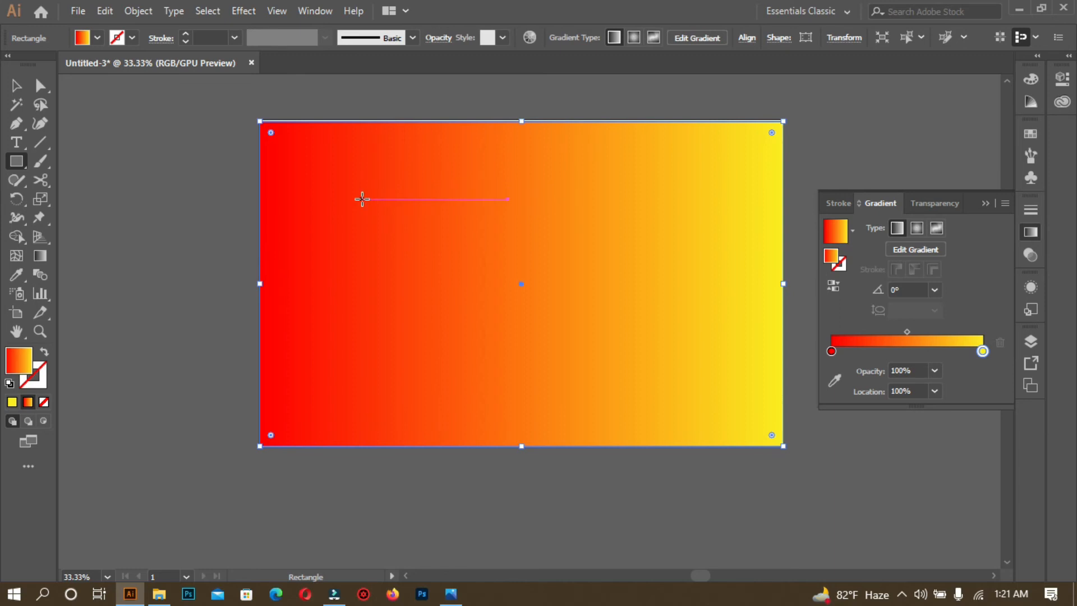
key("Delete")
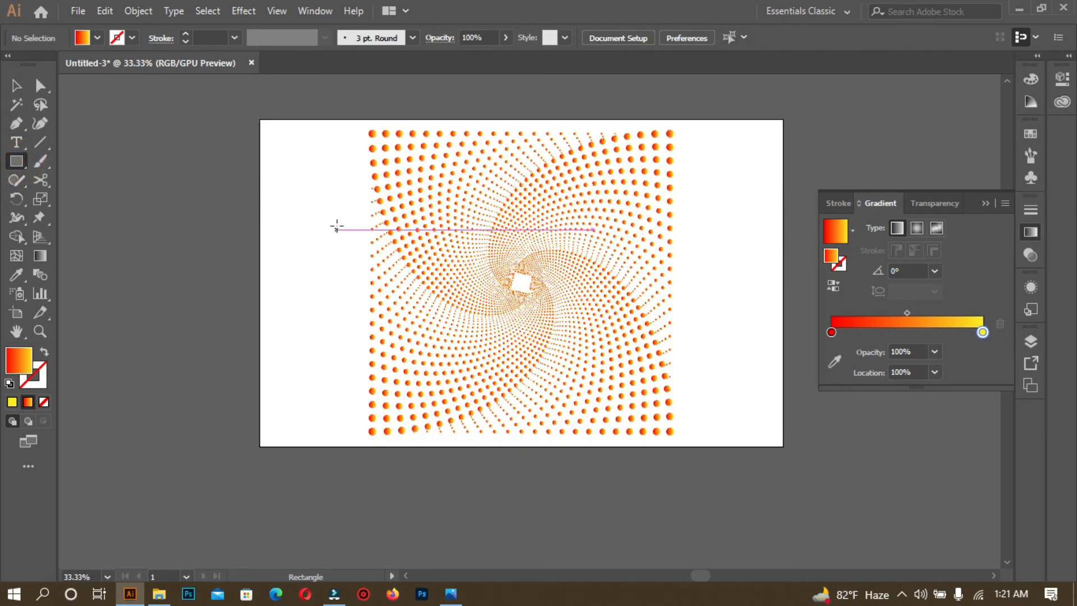
- Create a 1280 × 800 px rectangle on the artboard over the swirling dot pattern
left_click(309, 205)
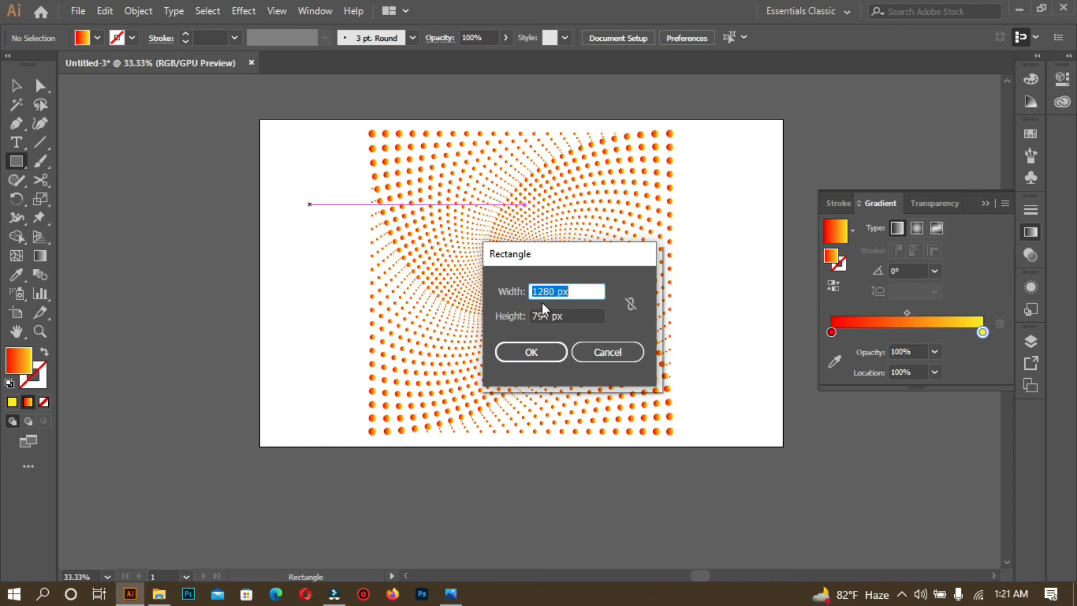
left_click(556, 315)
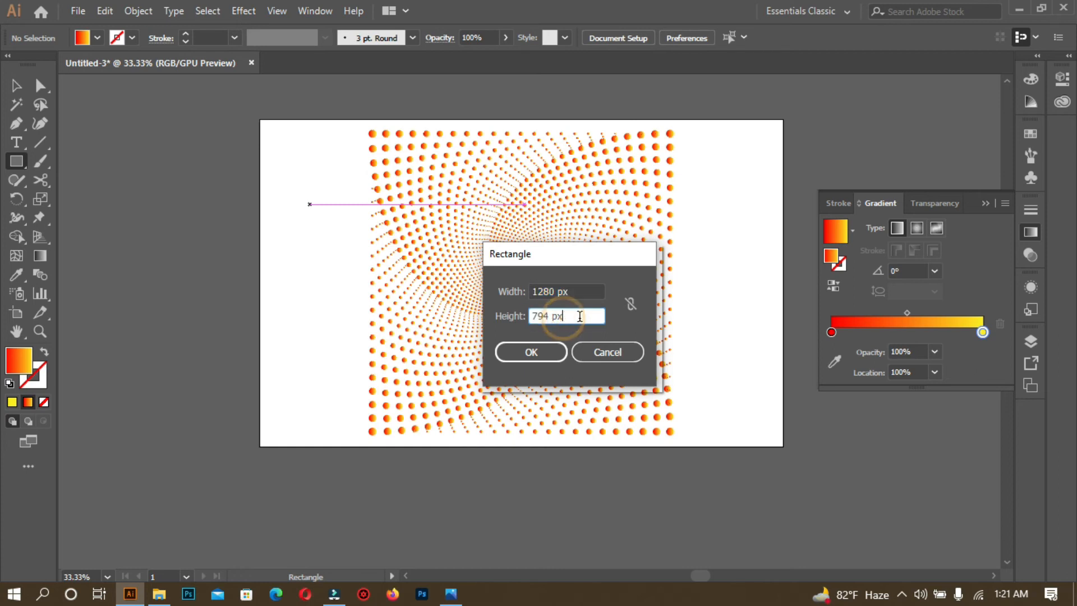
key("BackSpace")
key("BackSpace")
key("BackSpace")
key("BackSpace")
key("BackSpace")
key("BackSpace")
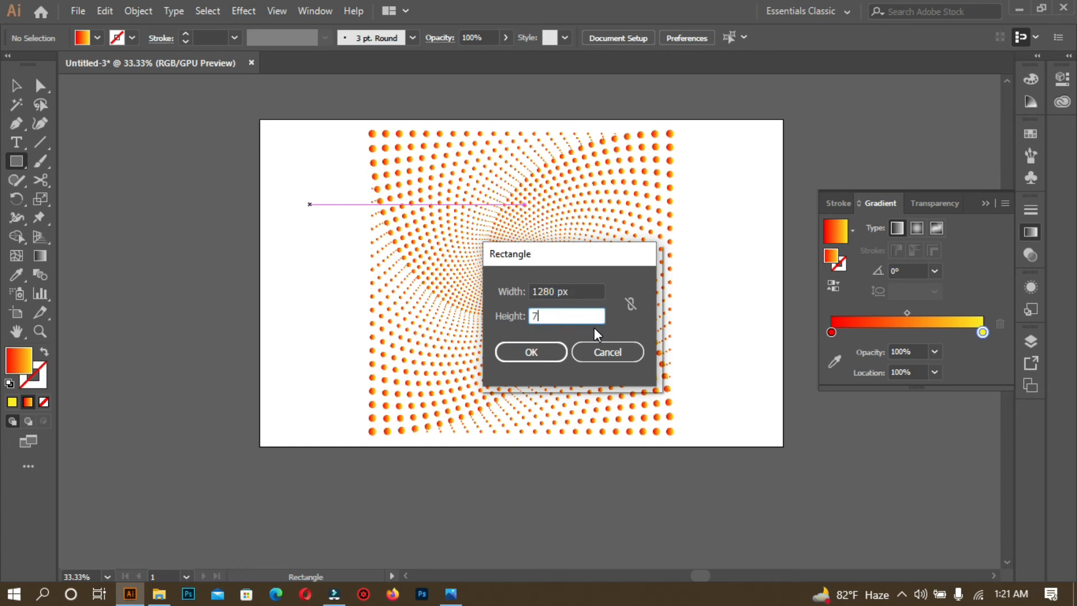
type("800")
left_click(534, 354)
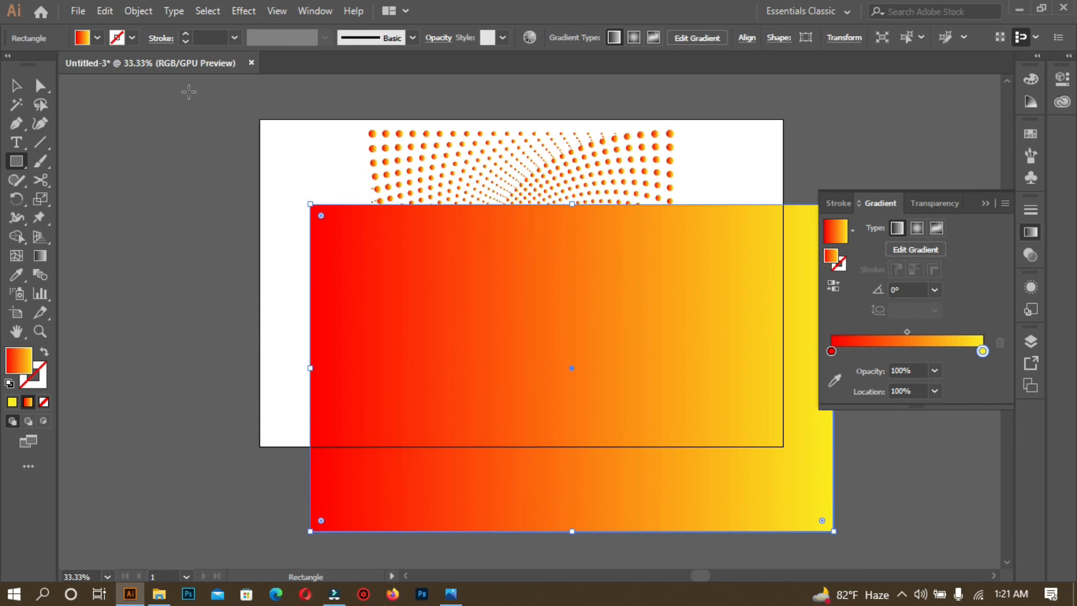
- Center the rectangle and the dot pattern horizontally and vertically on the artboard, and deselect them
left_click(15, 86)
left_click_drag(264, 120, 673, 430)
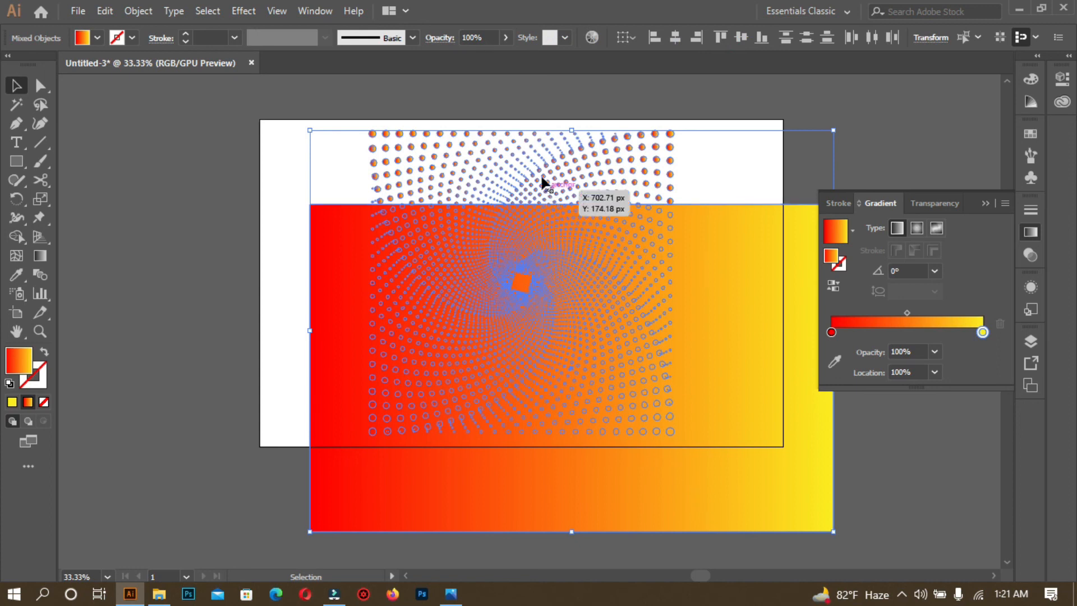
left_click(537, 158)
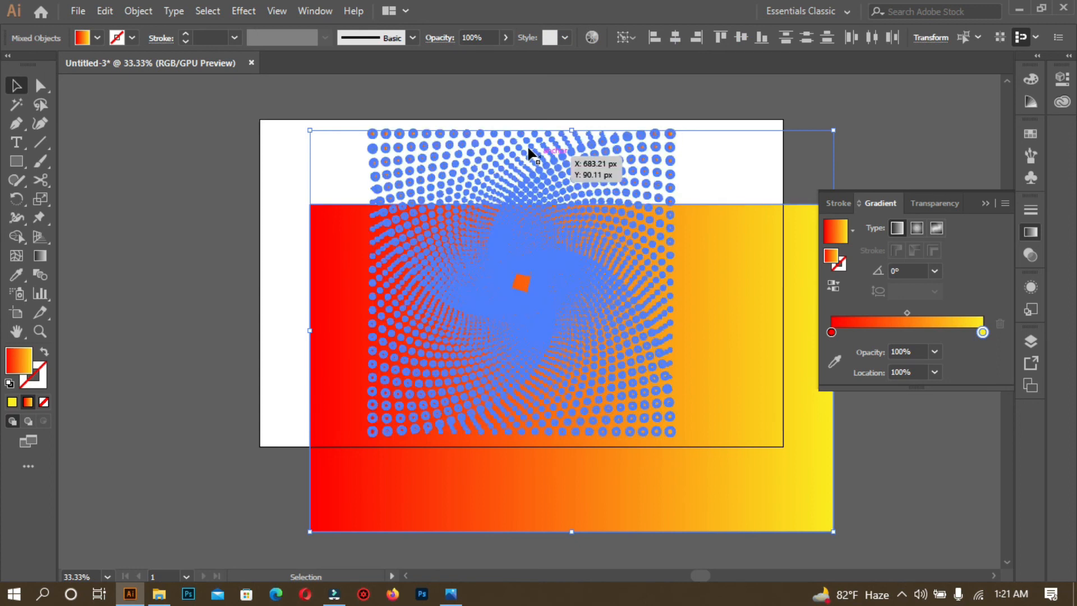
left_click(675, 37)
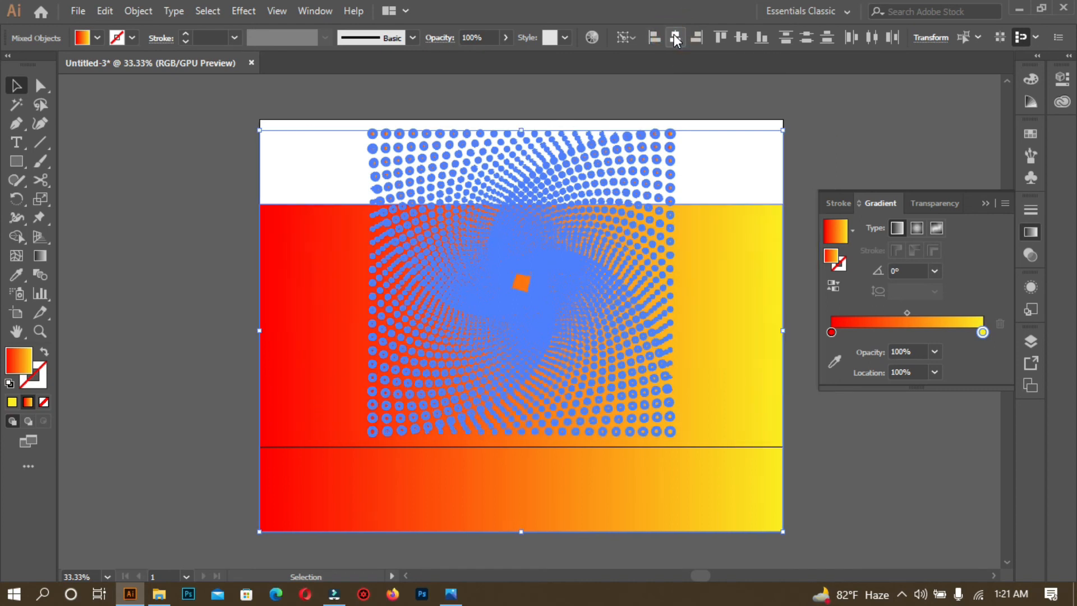
left_click(739, 37)
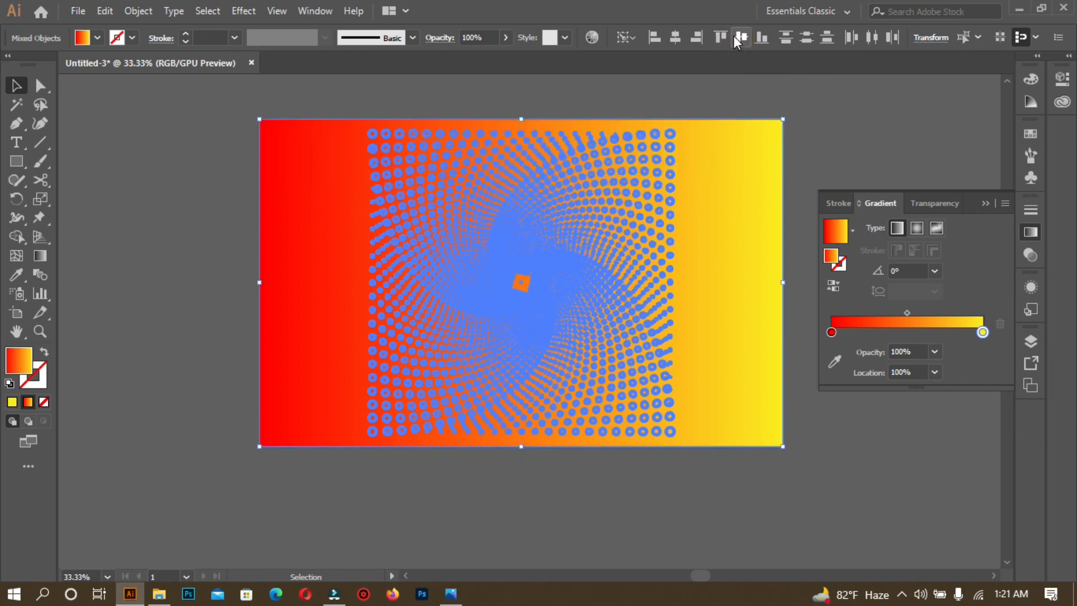
left_click(16, 84)
left_click(139, 156)
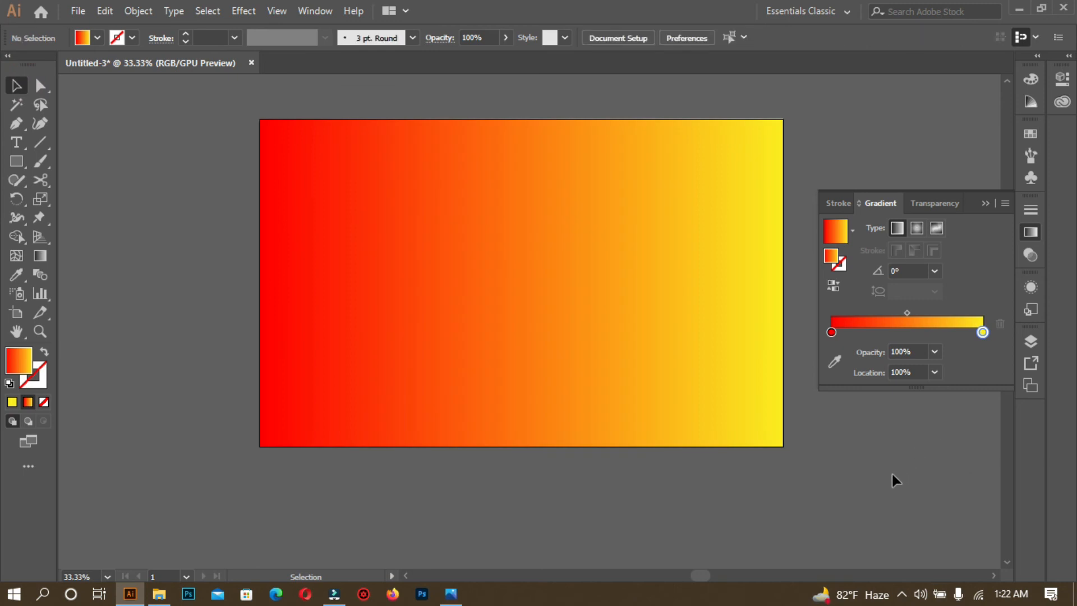
- Fill the rectangle with black, send it to the back behind the dot pattern, and deselect it
left_click(547, 237)
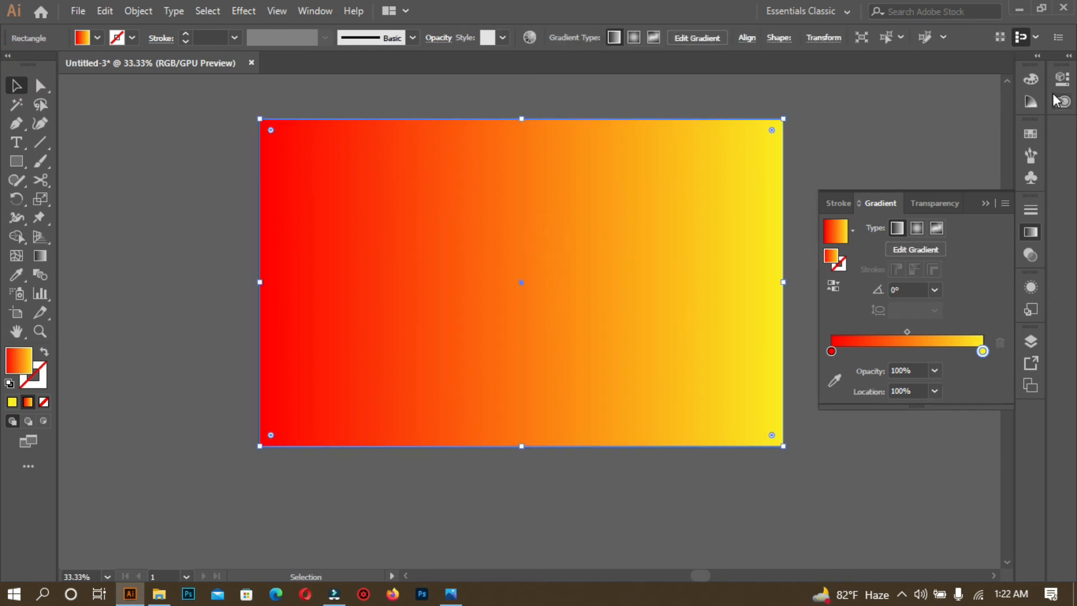
left_click(1030, 134)
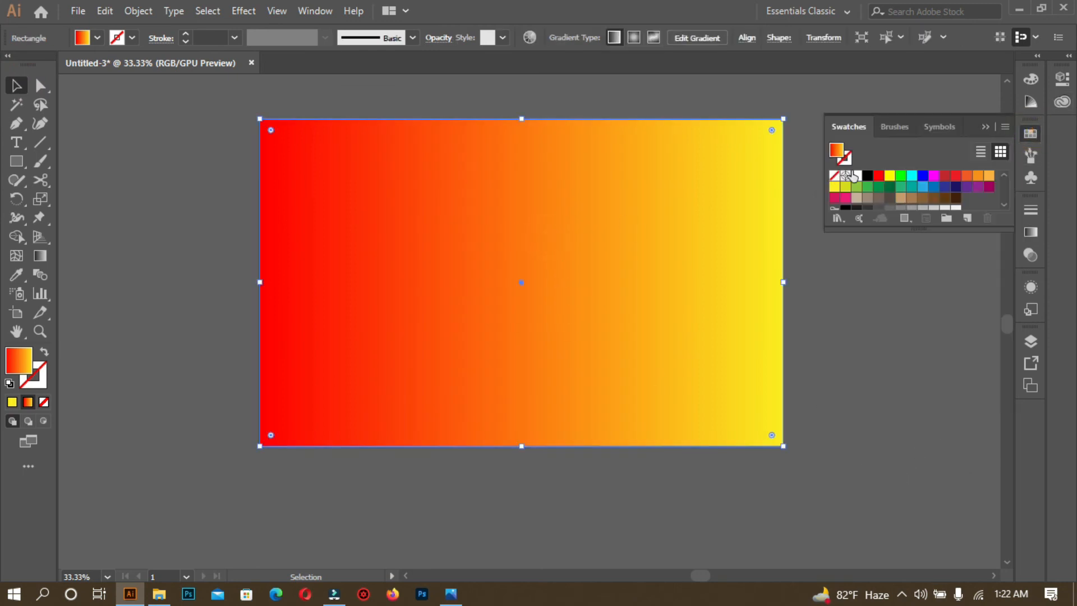
left_click(868, 176)
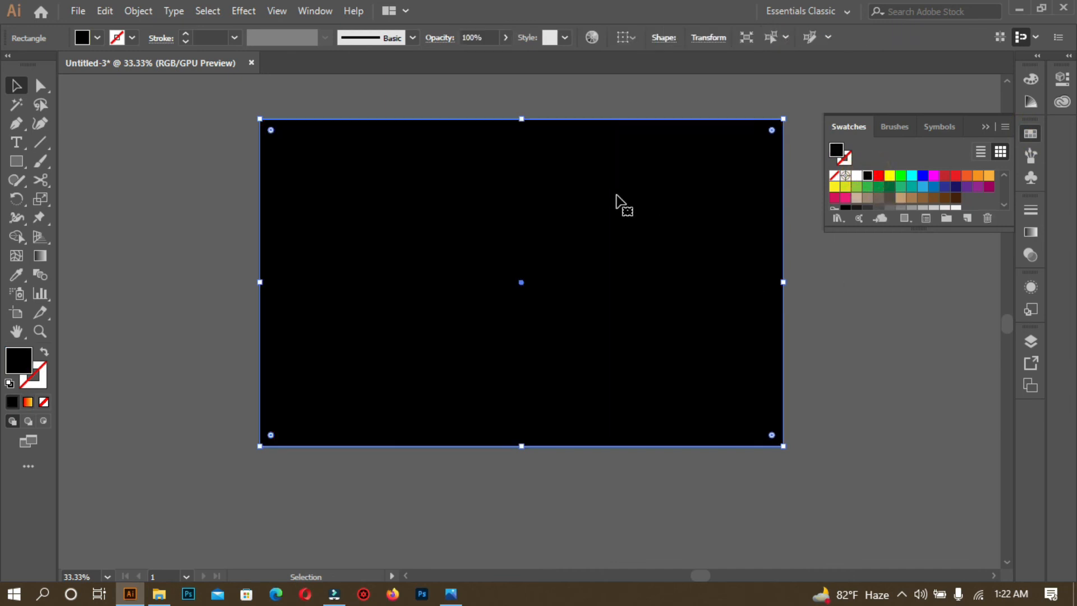
right_click(618, 199)
mouse_move(675, 441)
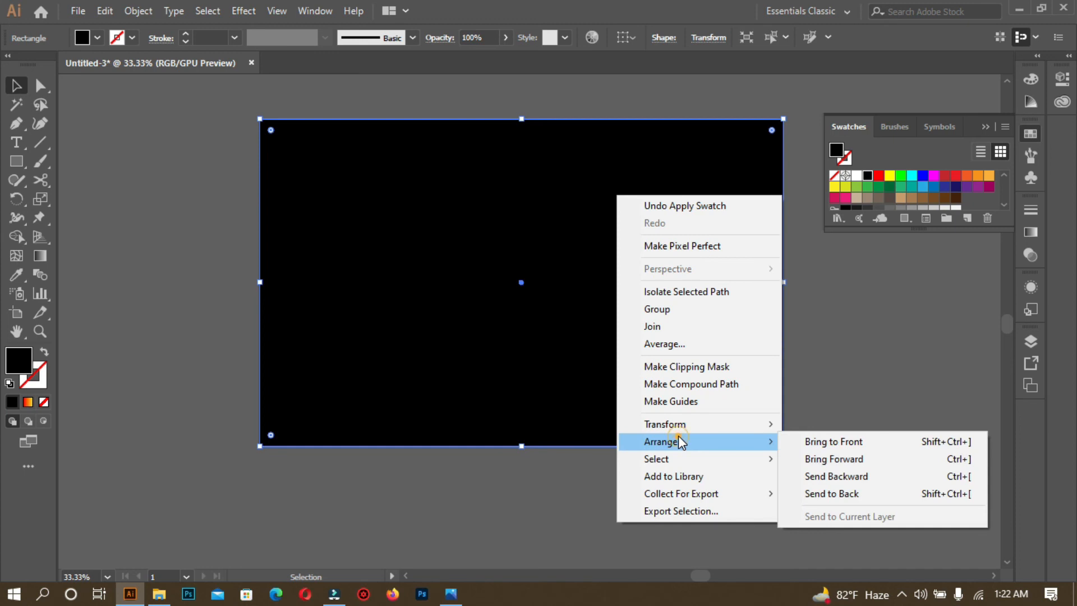
left_click(849, 494)
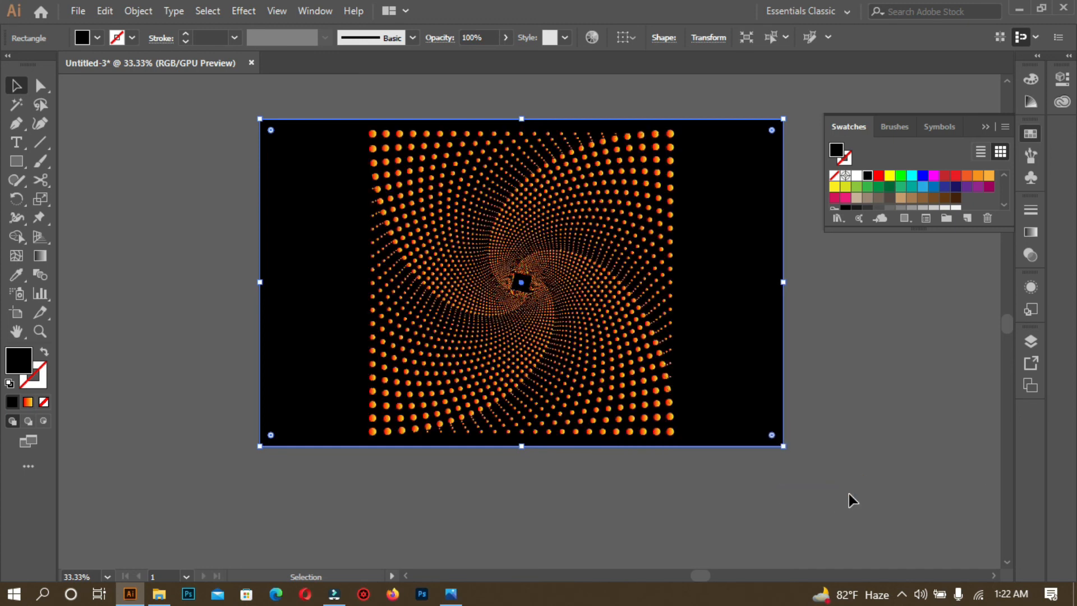
left_click(14, 86)
left_click(96, 116)
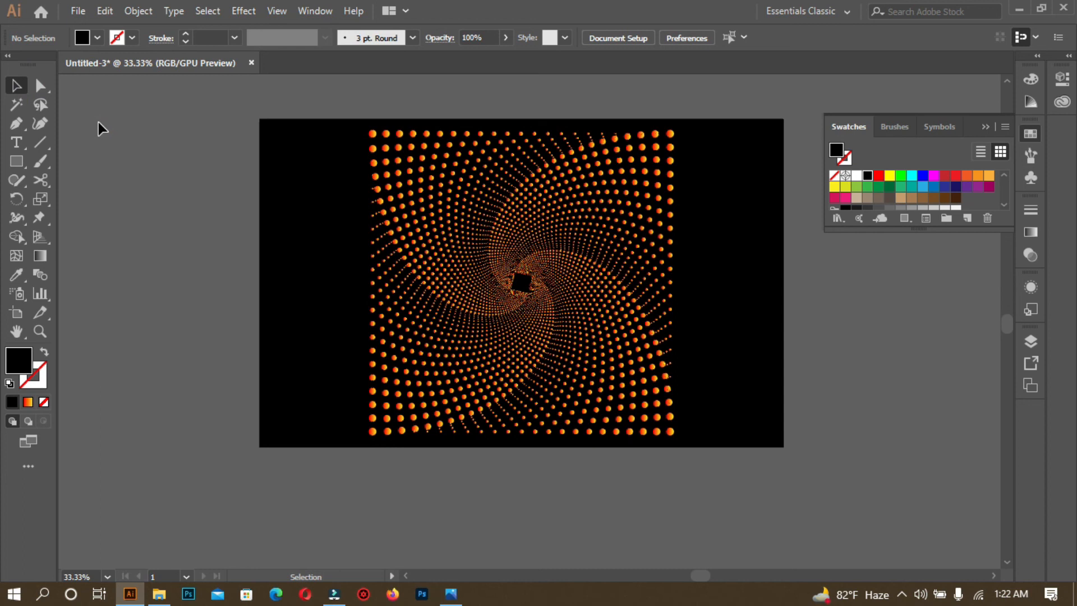
key("ctrl+equal")
key("ctrl+minus")
key("ctrl+minus")
key("ctrl+equal")
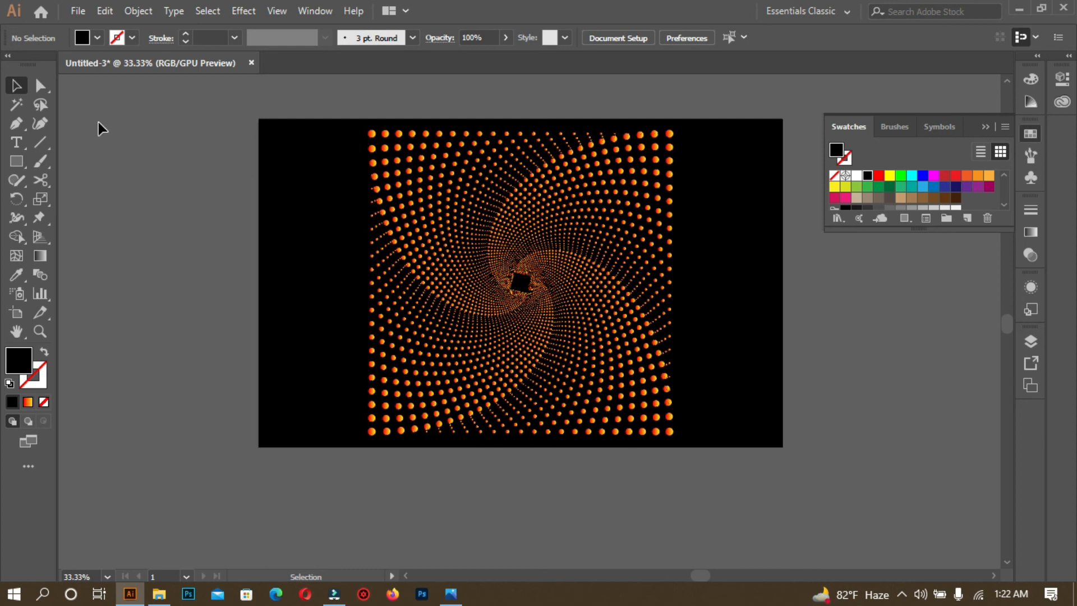
- Bring up the shape tools grouped with the Rectangle tool
left_click(16, 161)
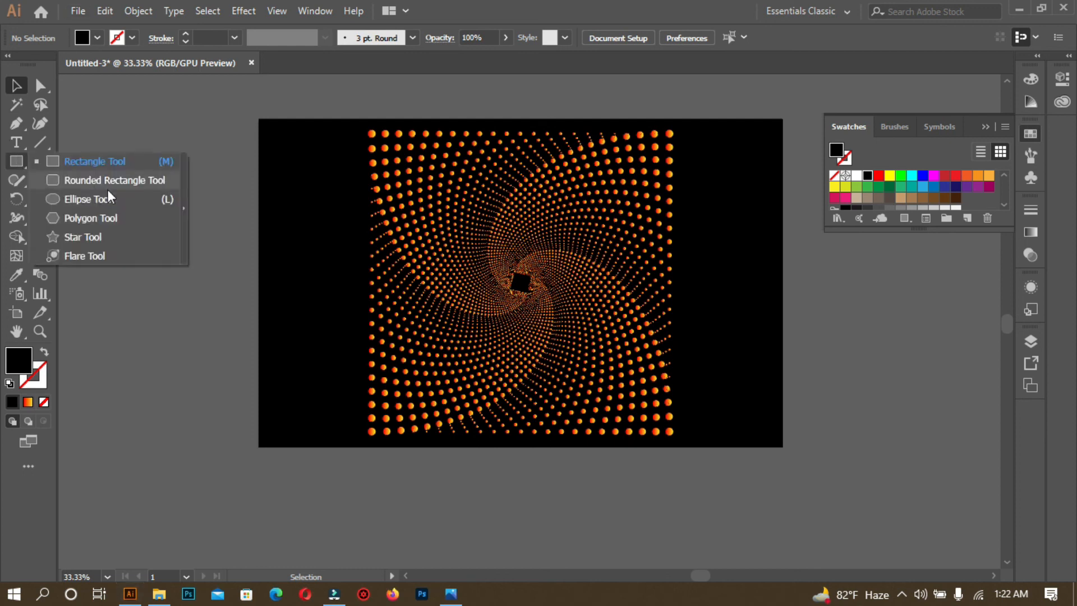